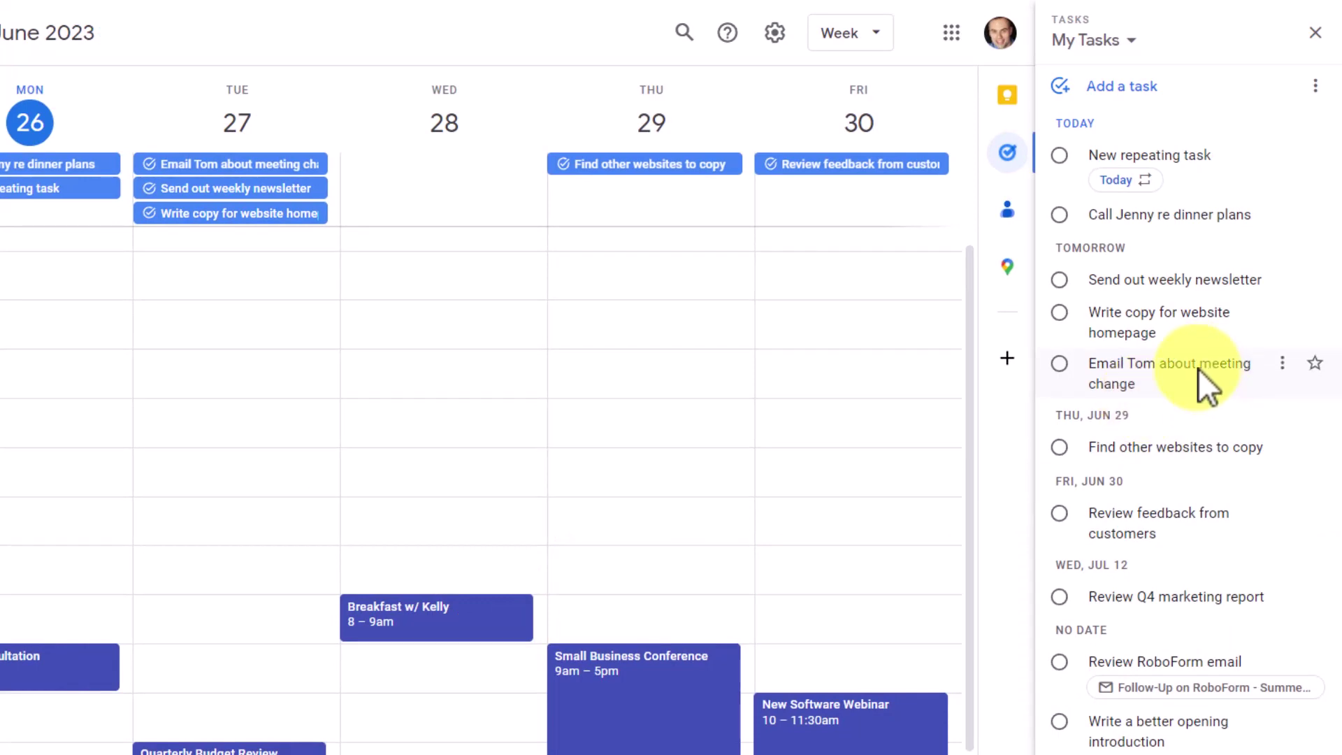
Step: Set 'Send out weekly newsletter' to repeat weekly on Tuesday, starting June 27, with no end date
triple_click(1164, 280)
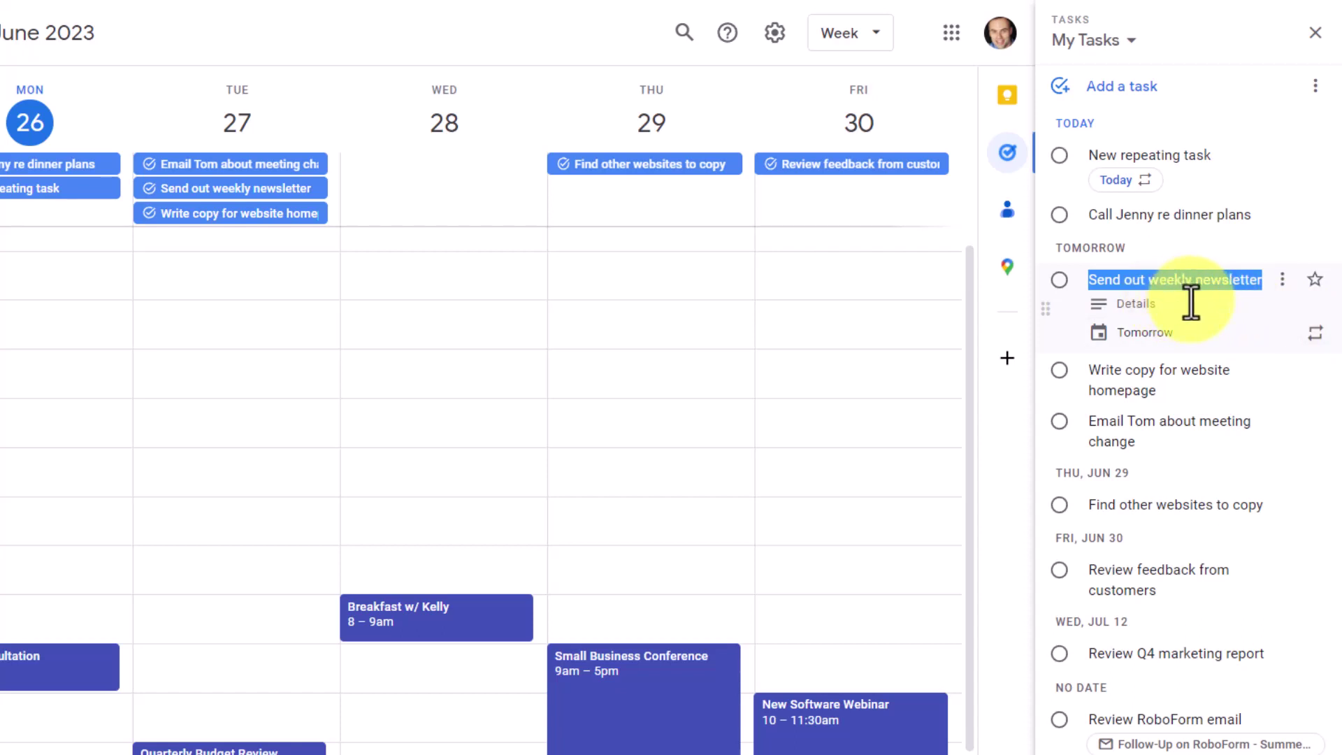
left_click(1316, 334)
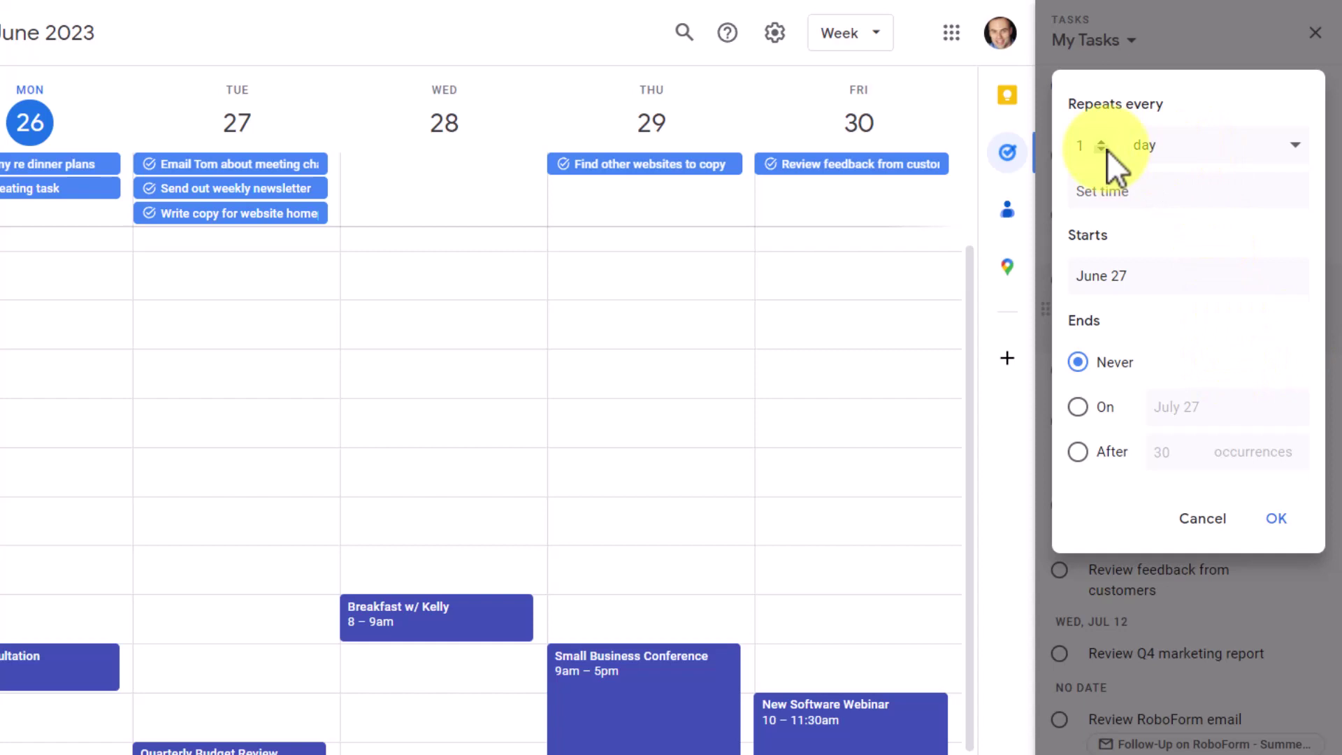
left_click(1209, 151)
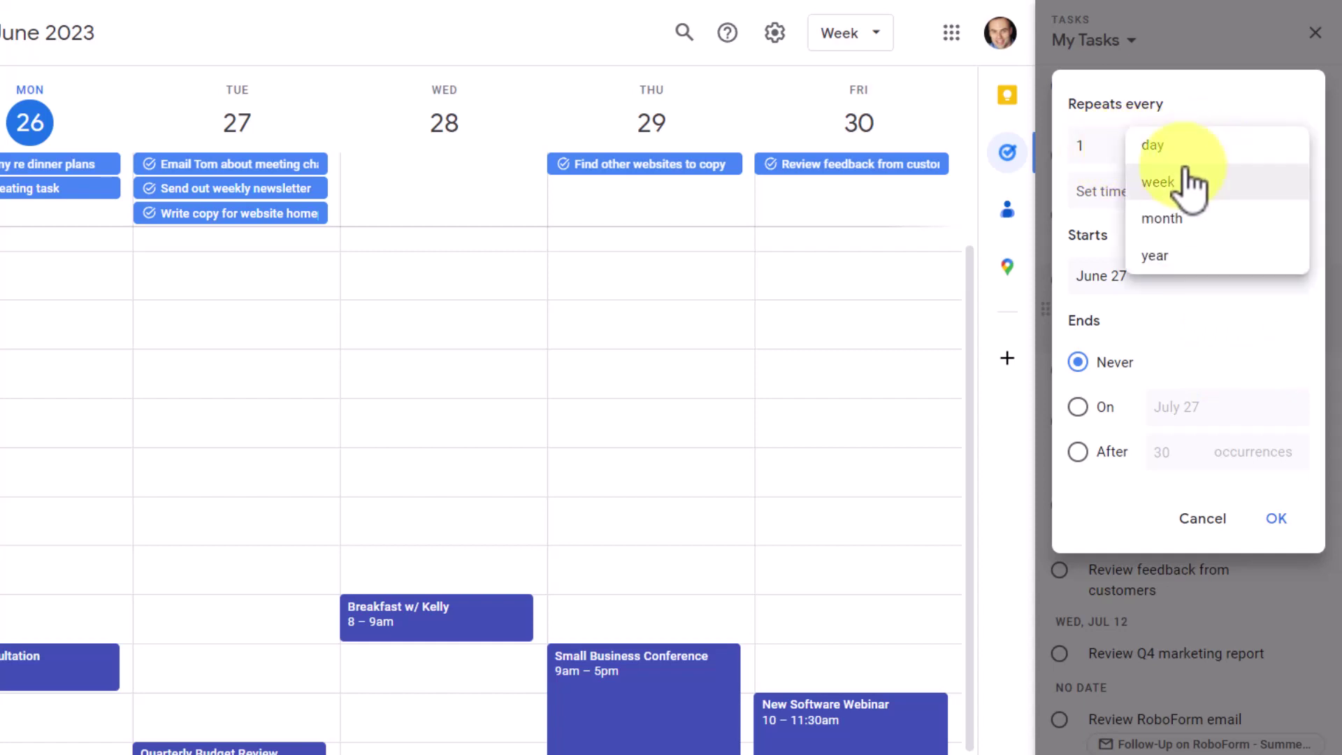
left_click(1184, 187)
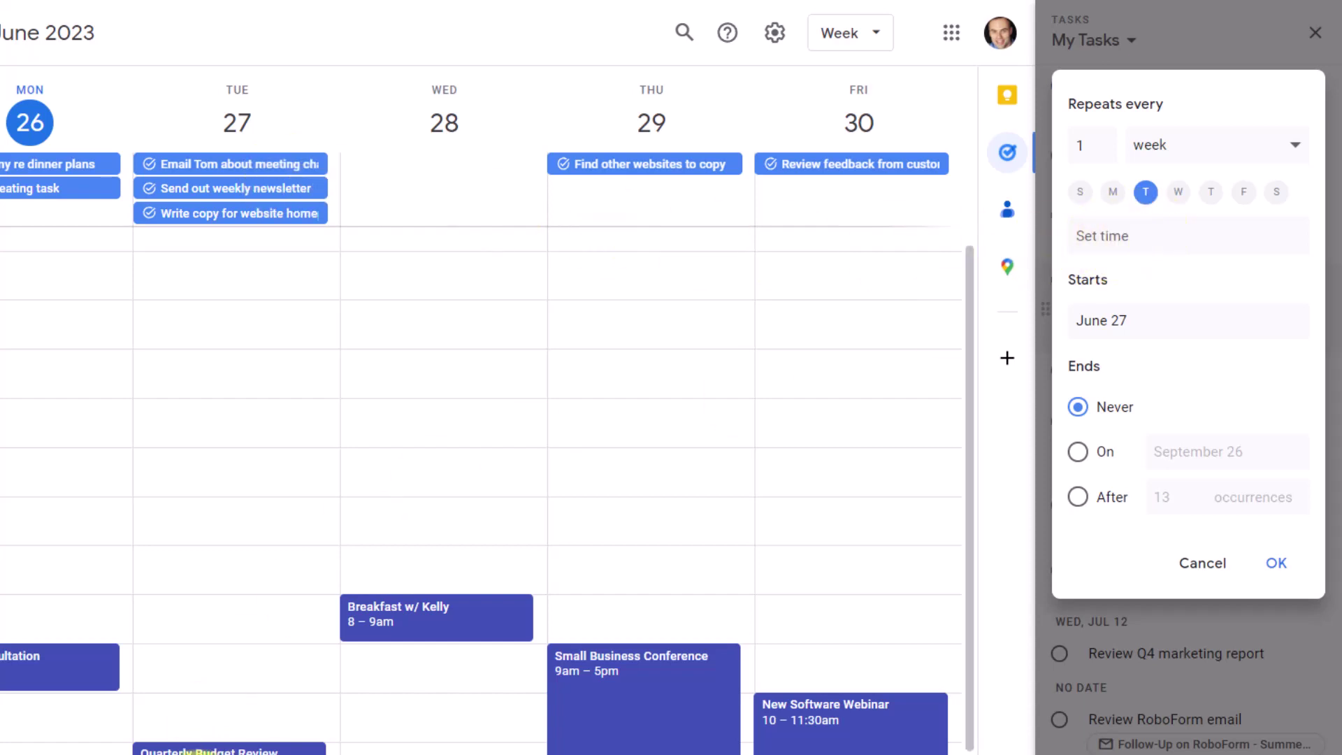
scroll(231, 697, "down", 3)
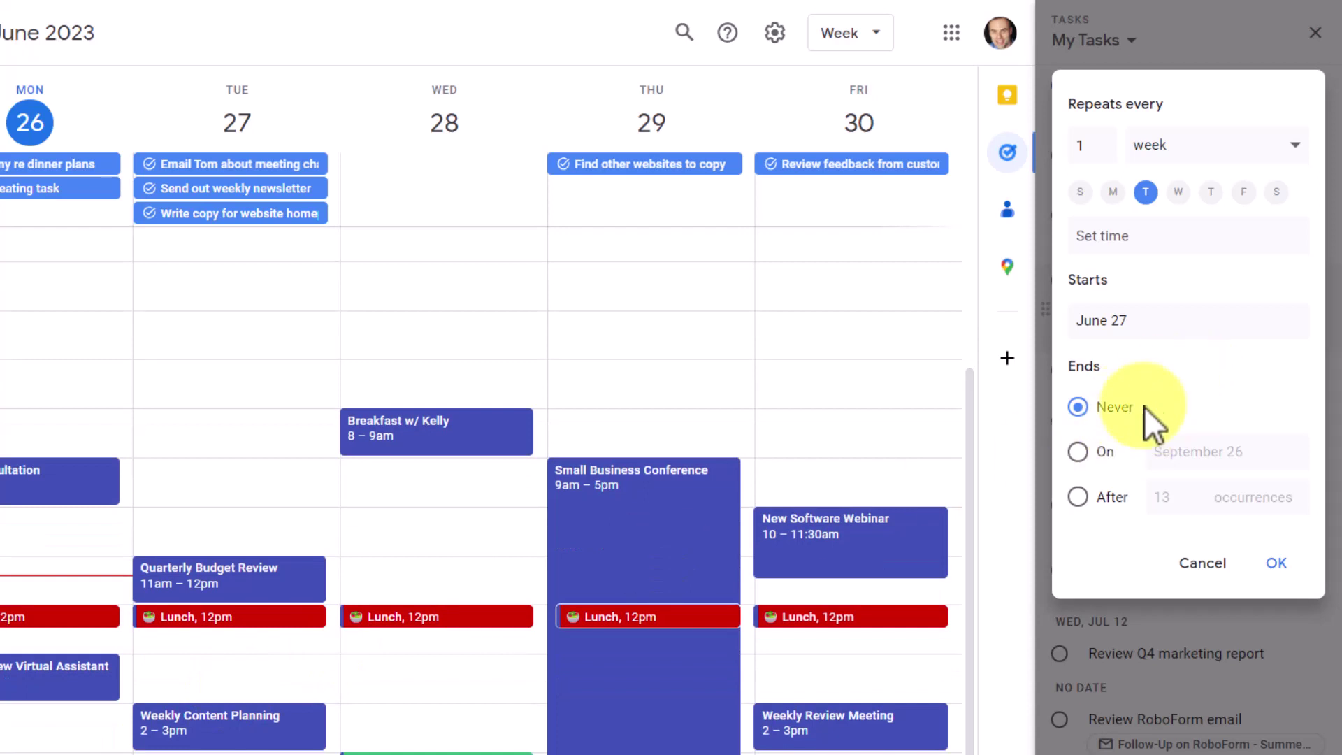
left_click(1278, 565)
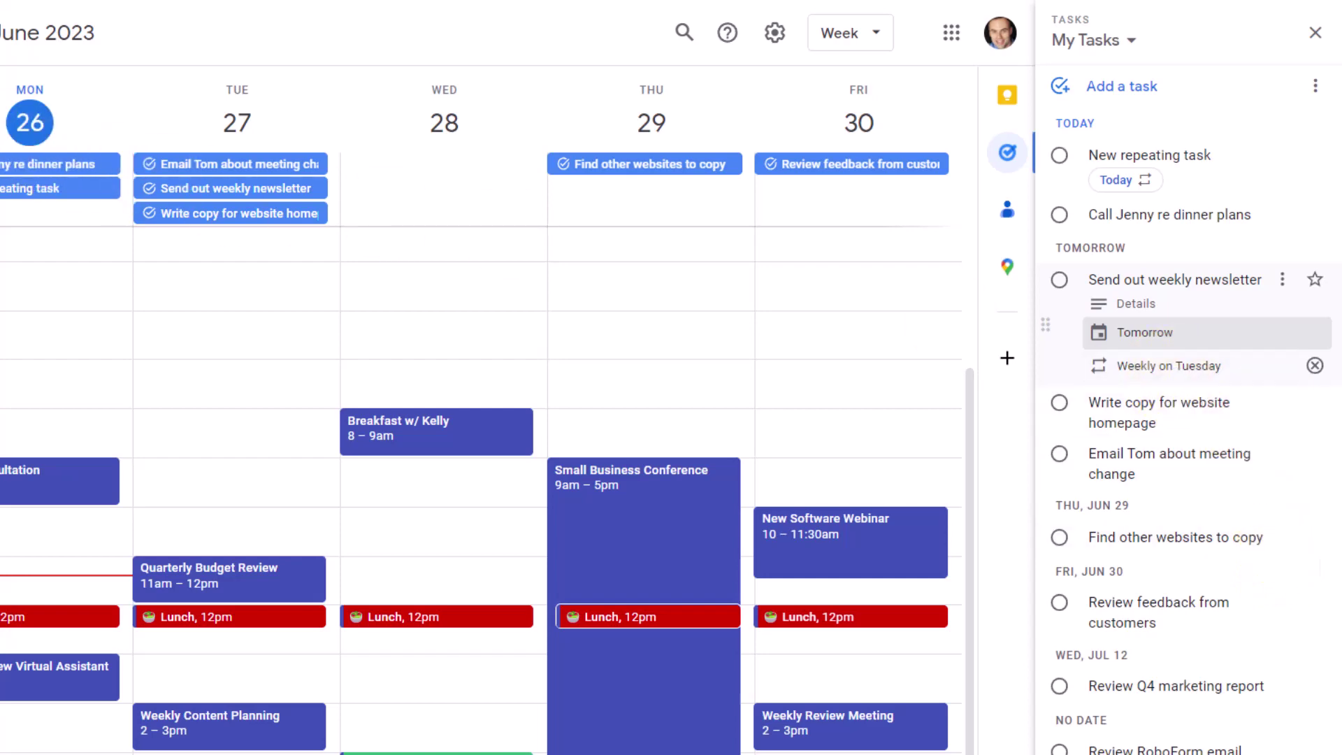
Step: Browse the calendar ahead to July 10–14, then return to the current week
key("n")
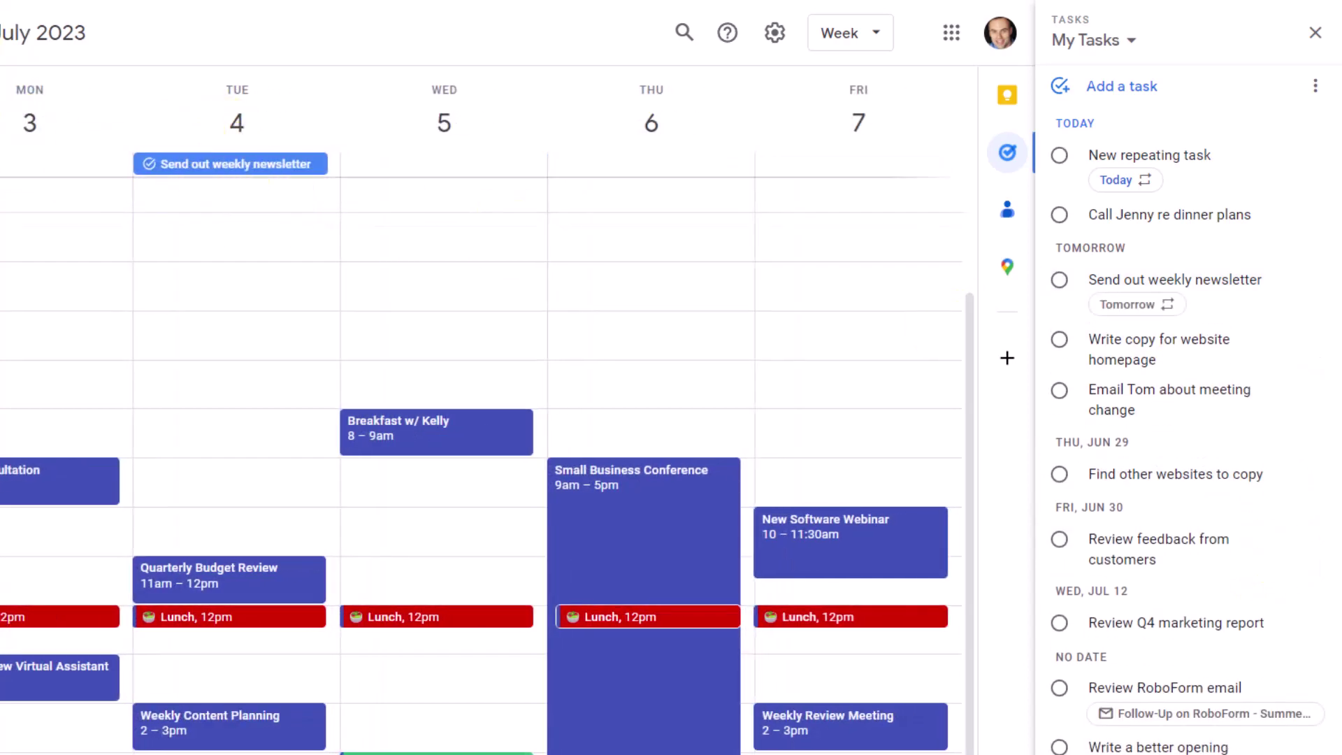
key("n")
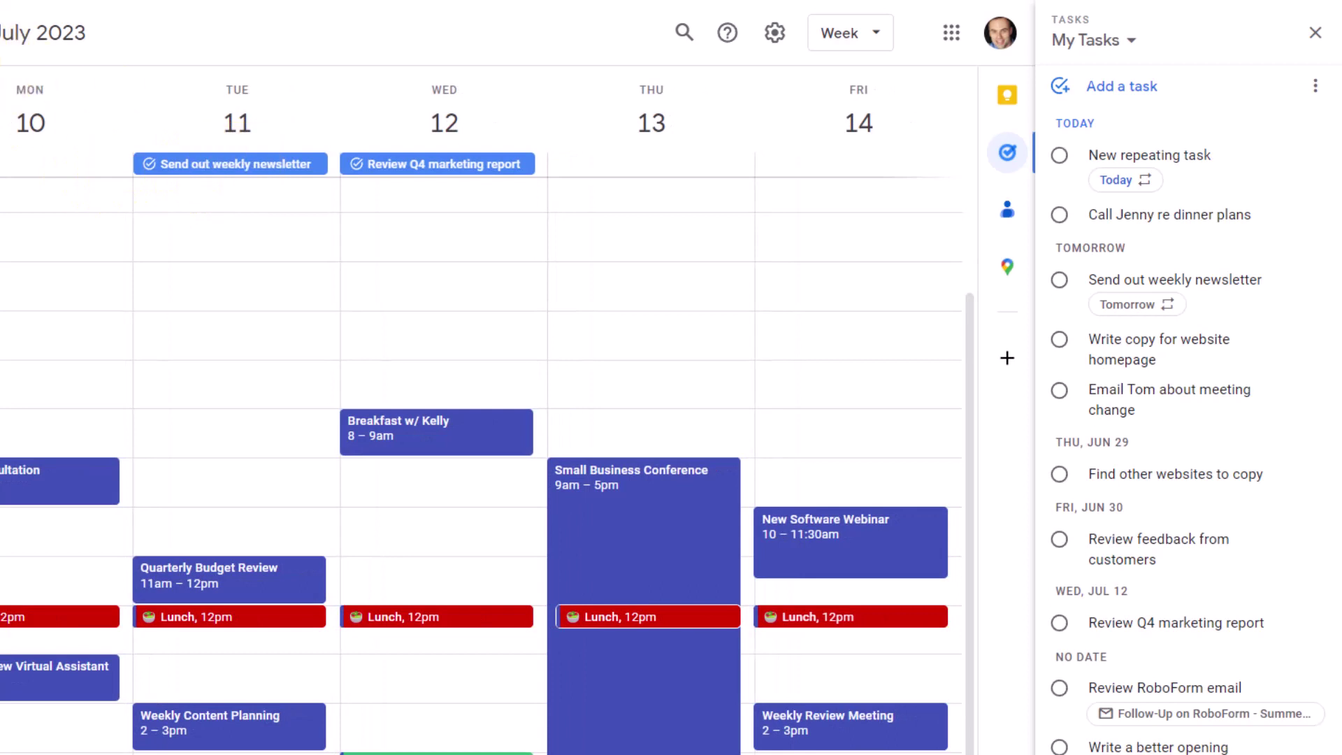
key("t")
Step: Remove the 'Weekly on Tuesday' repeat from the newsletter task
left_click(1169, 215)
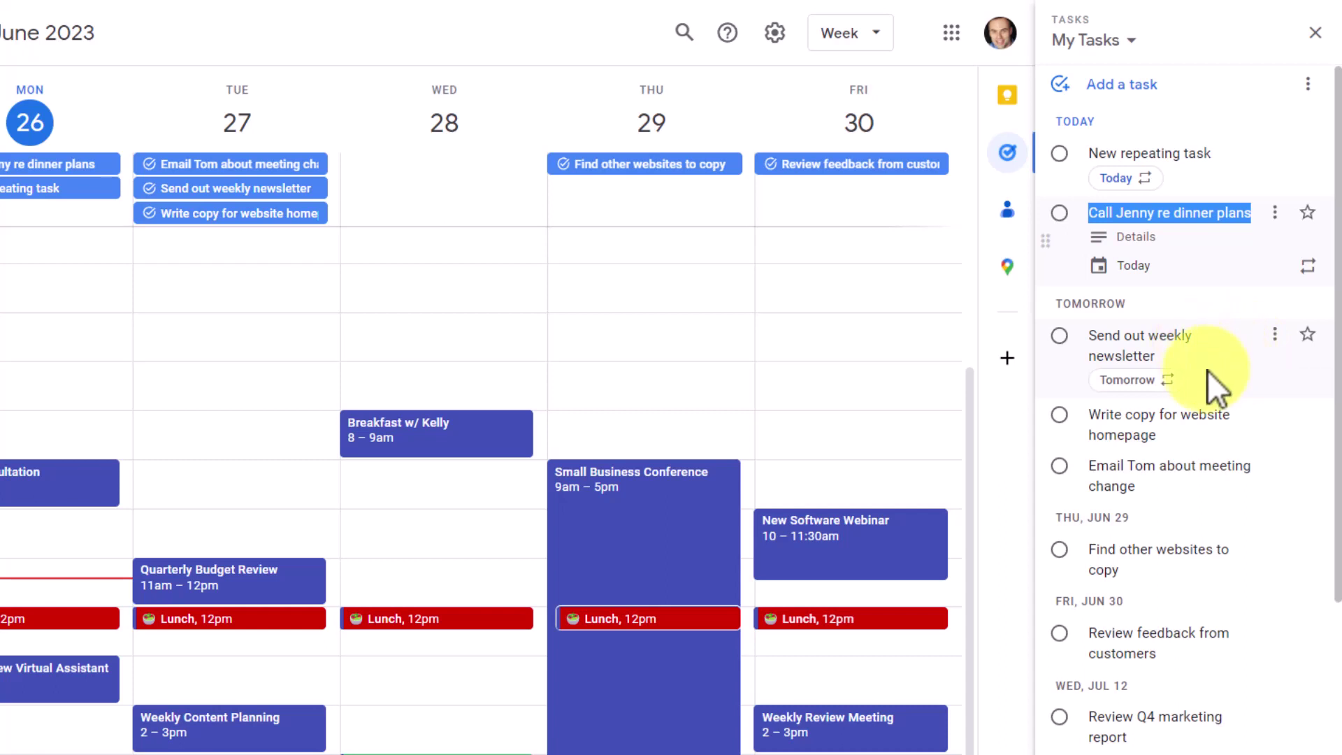
left_click(1146, 383)
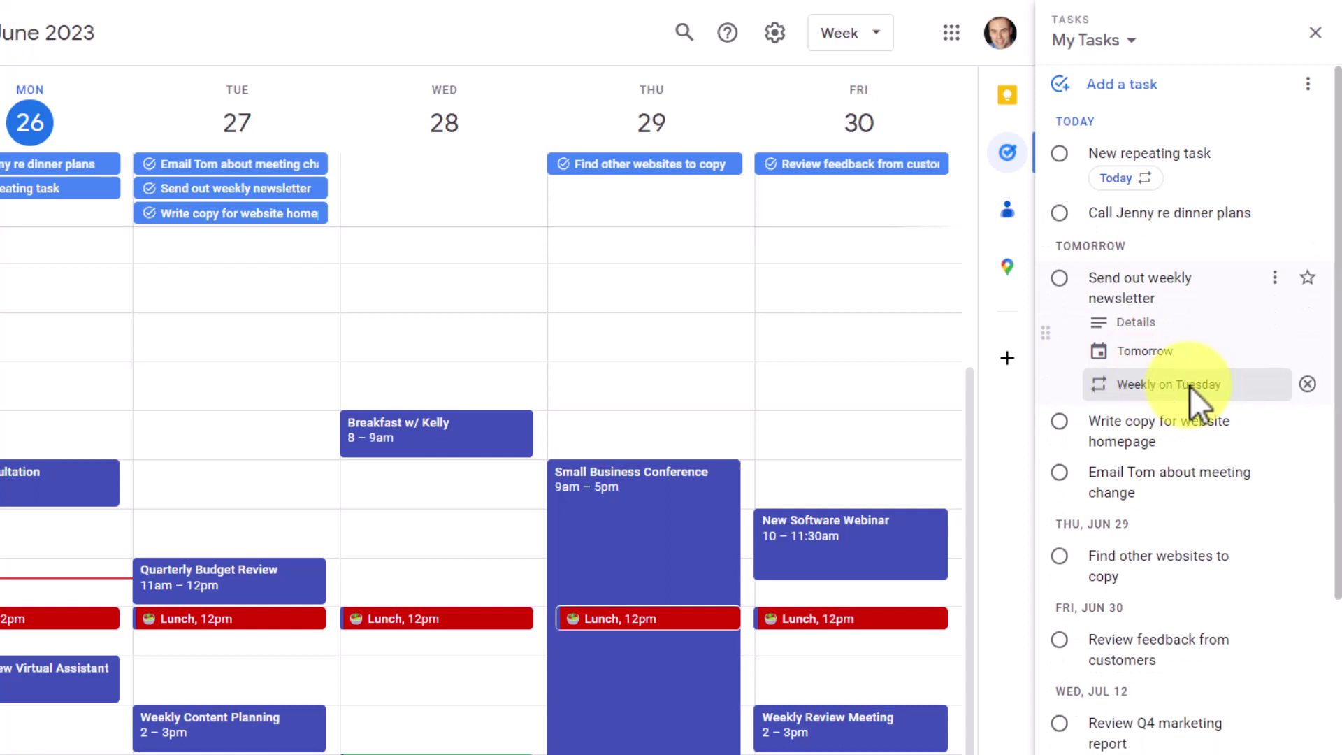
left_click(1165, 382)
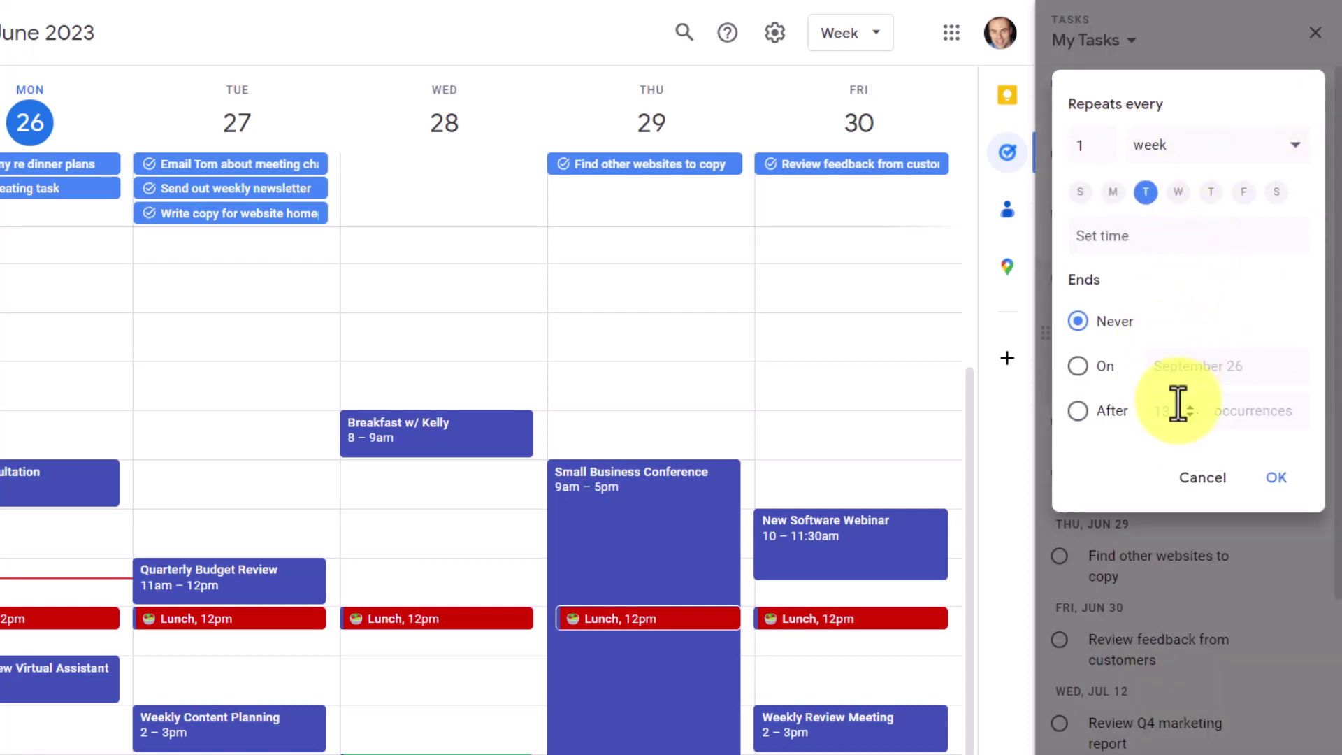
left_click(1203, 482)
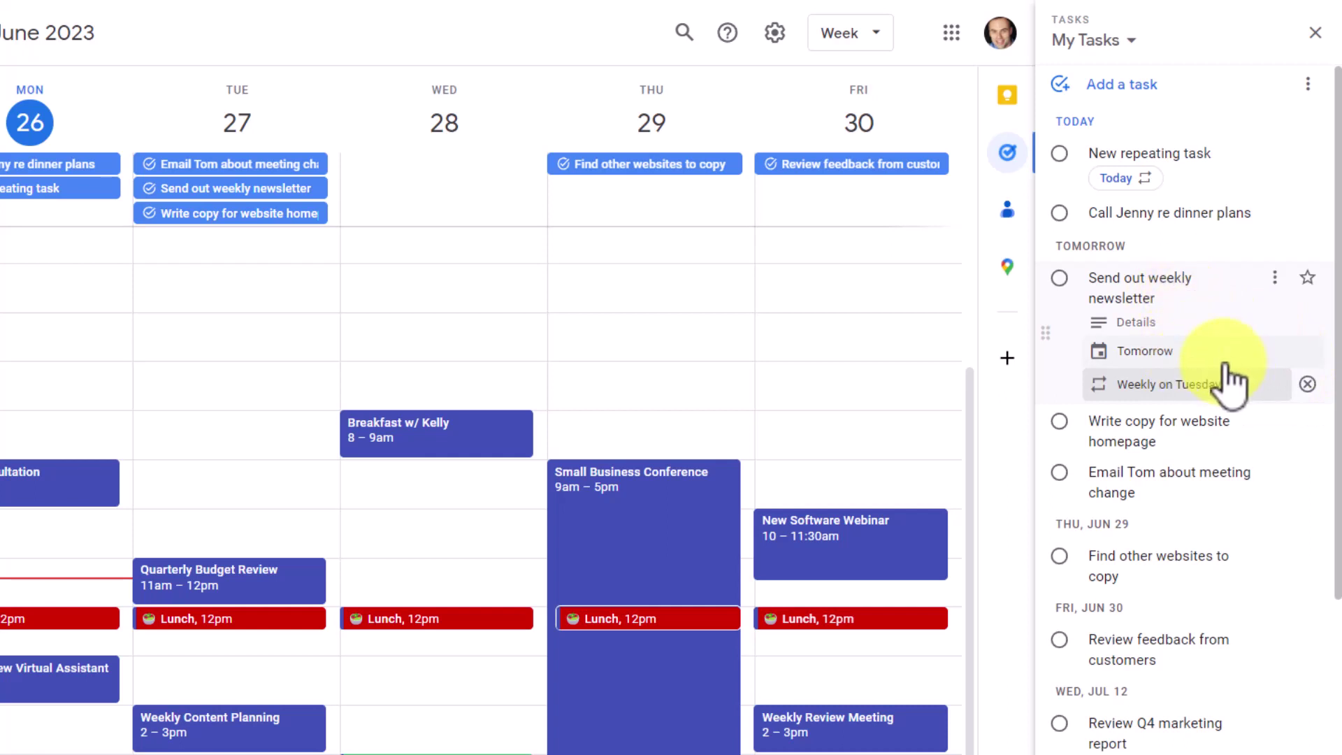
left_click(1307, 386)
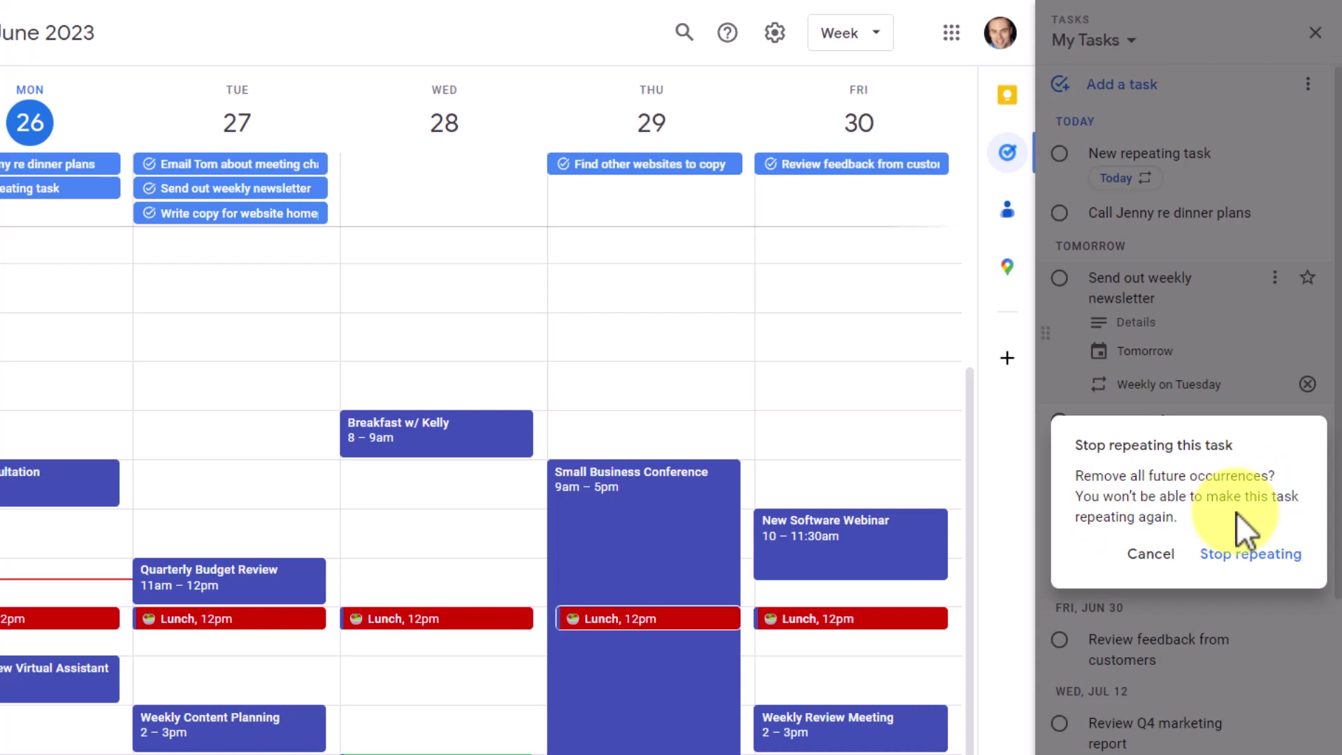
left_click(1250, 554)
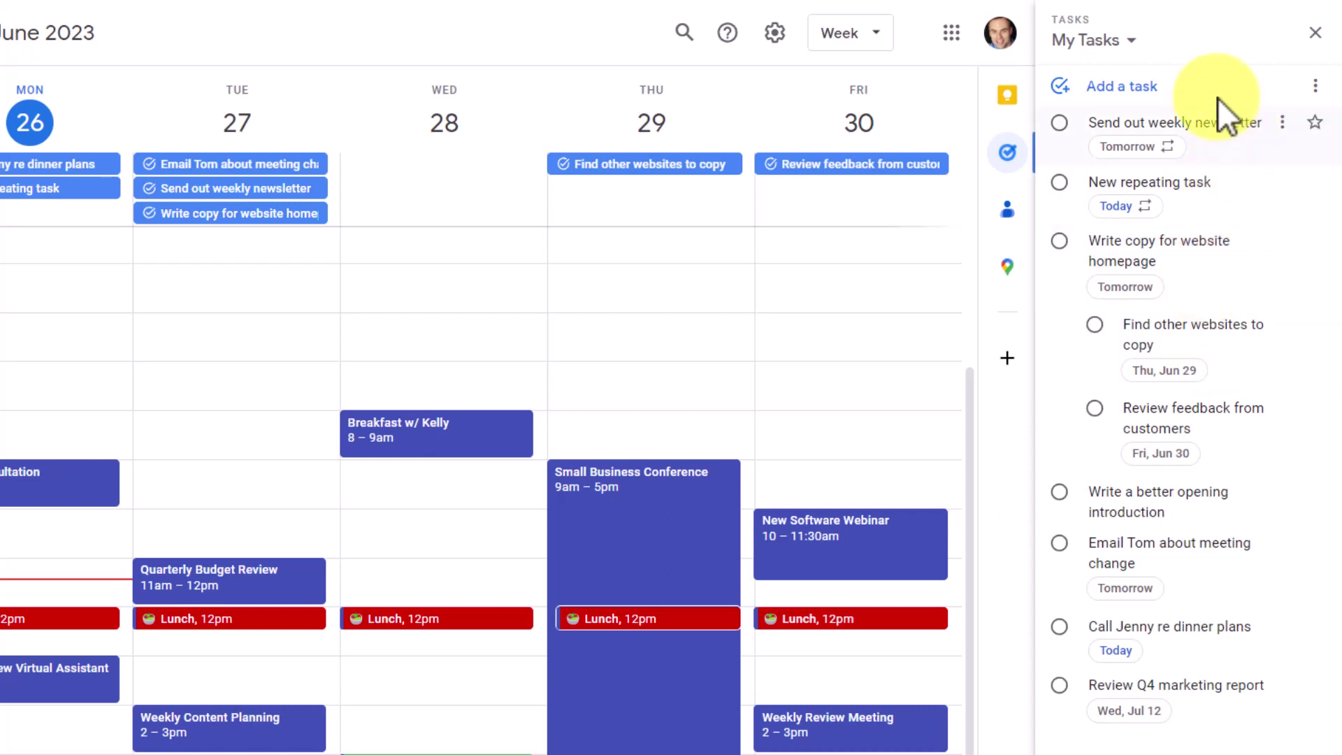
Step: Change the My Tasks sort option to custom order
left_click(1318, 89)
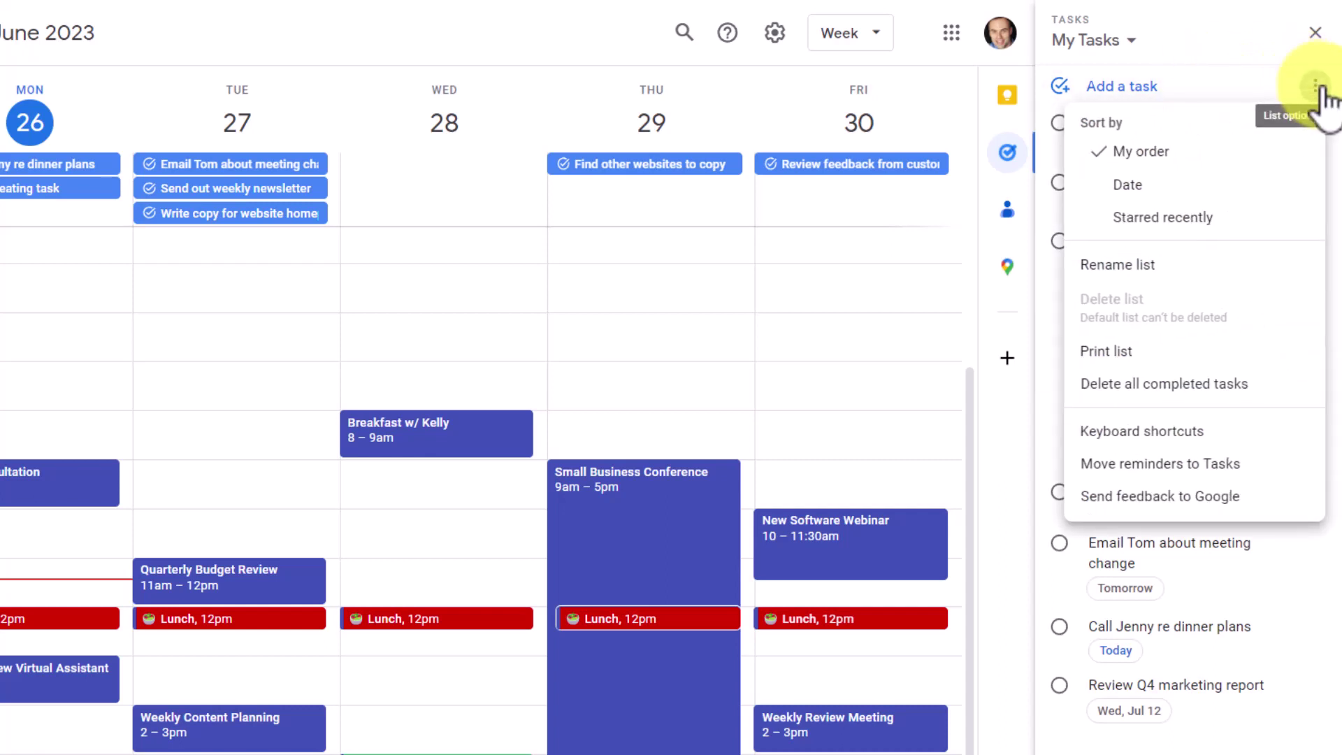
left_click(1146, 185)
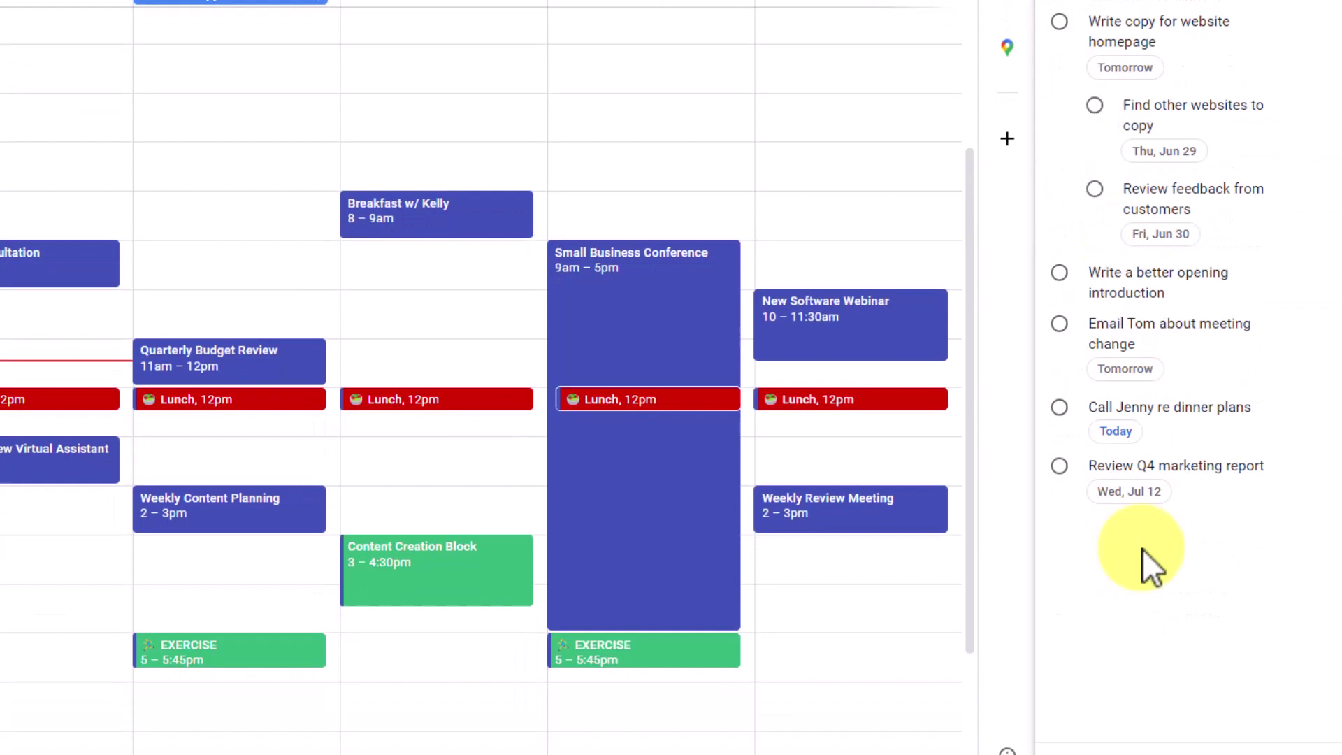
Step: Add subtasks Task 1, Task 2 and Task 3 under 'Review Q4 marketing report'
mouse_move(1215, 481)
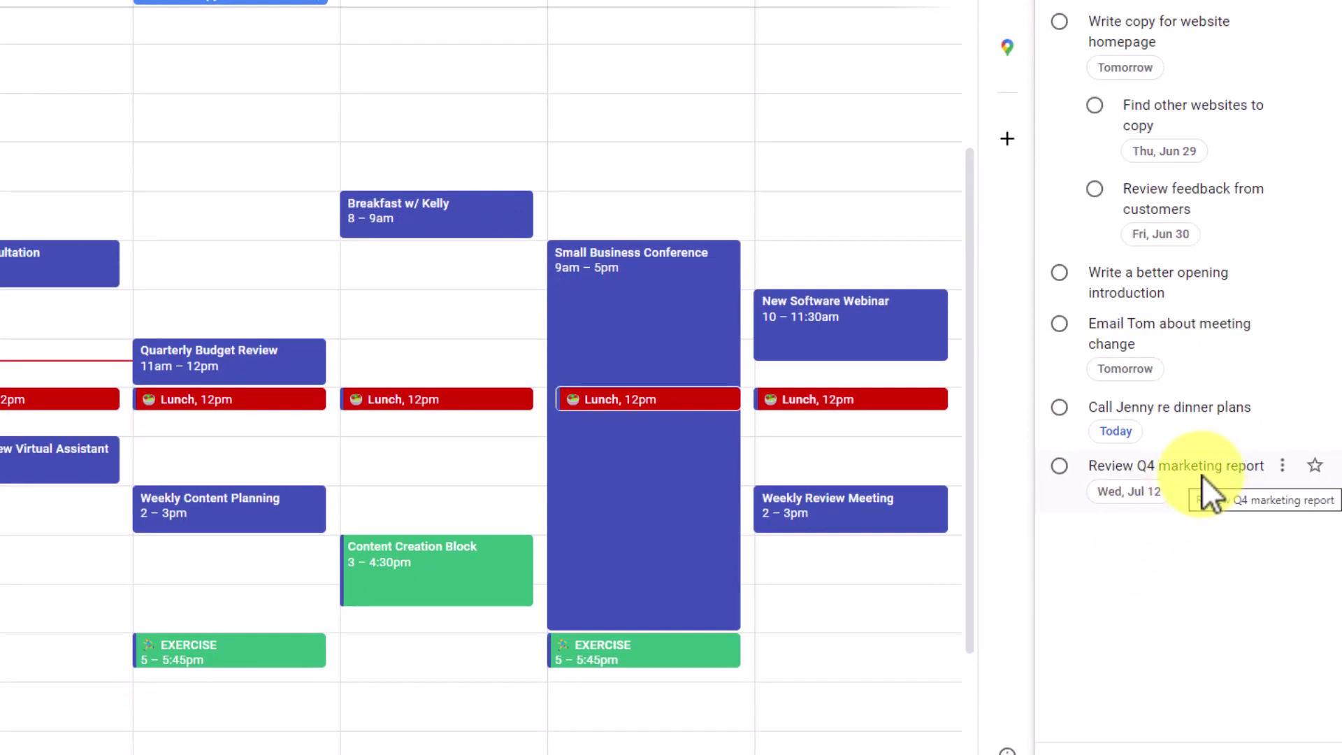
left_click(1202, 467)
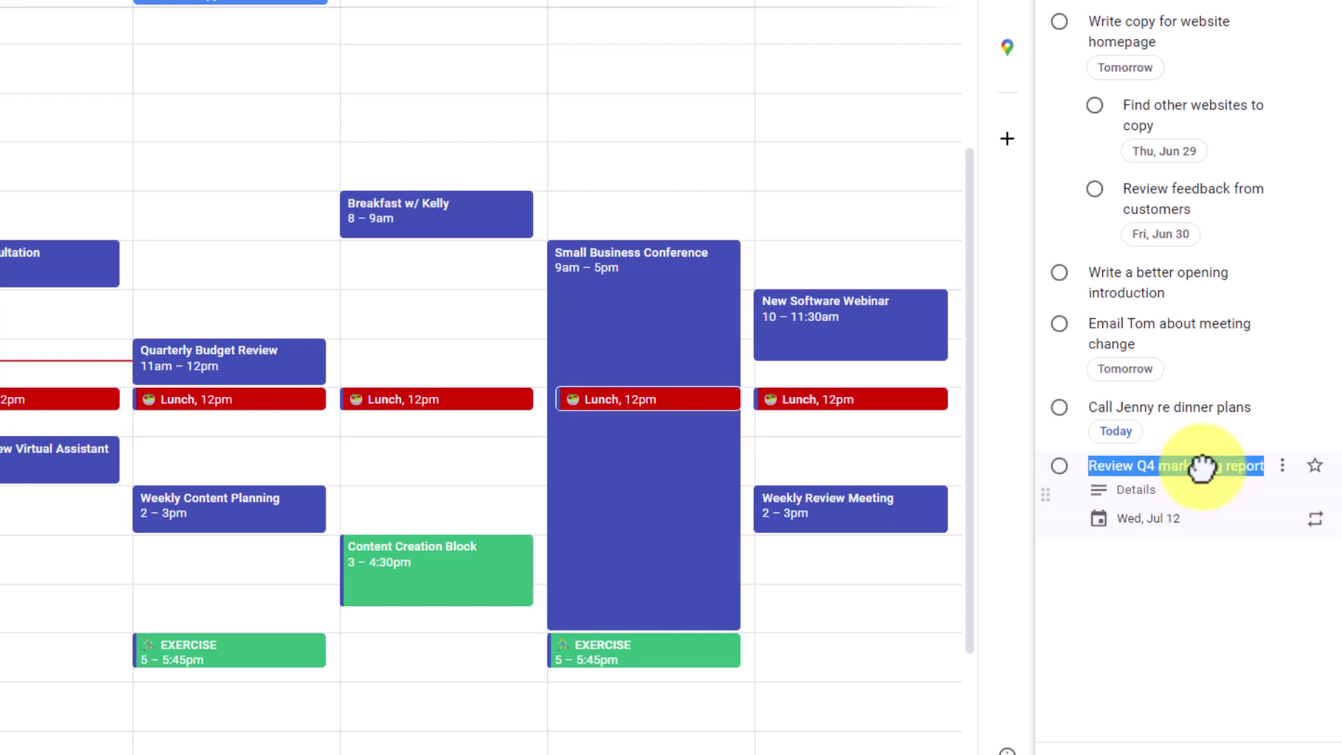
left_click(1283, 466)
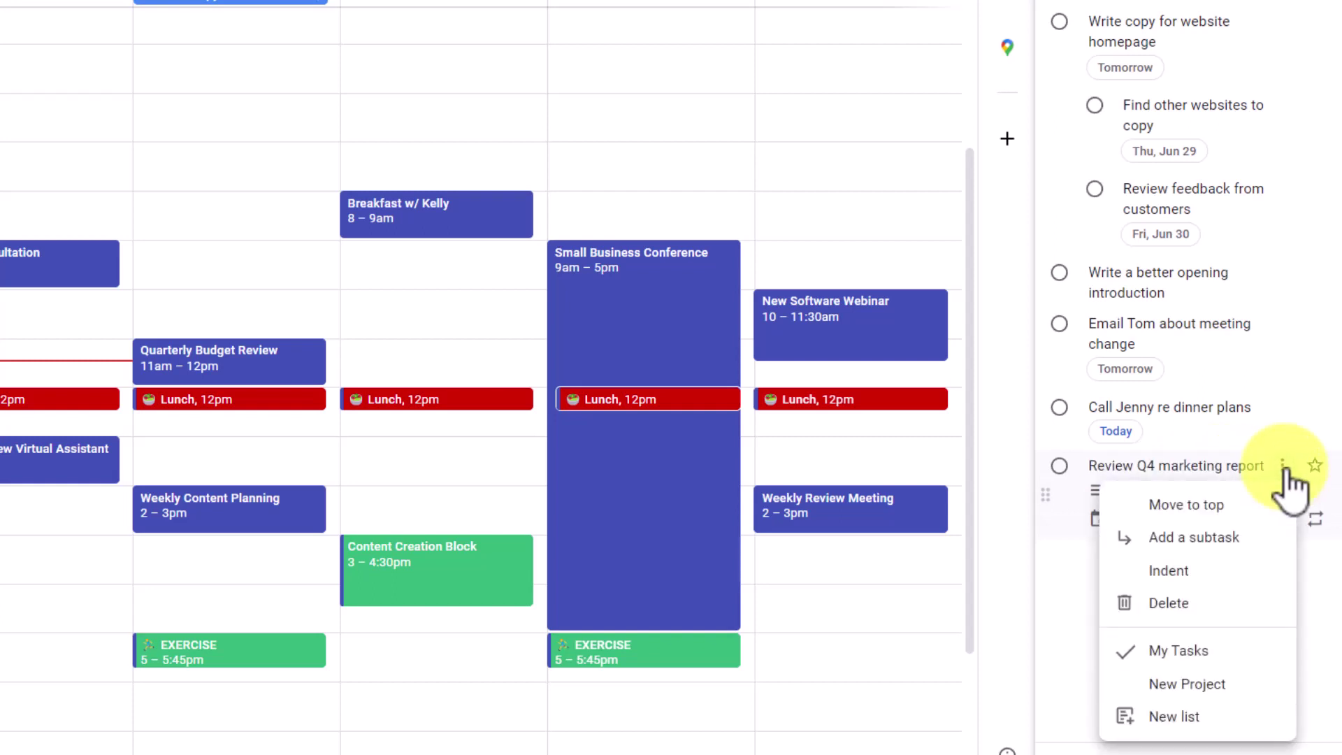
left_click(1198, 537)
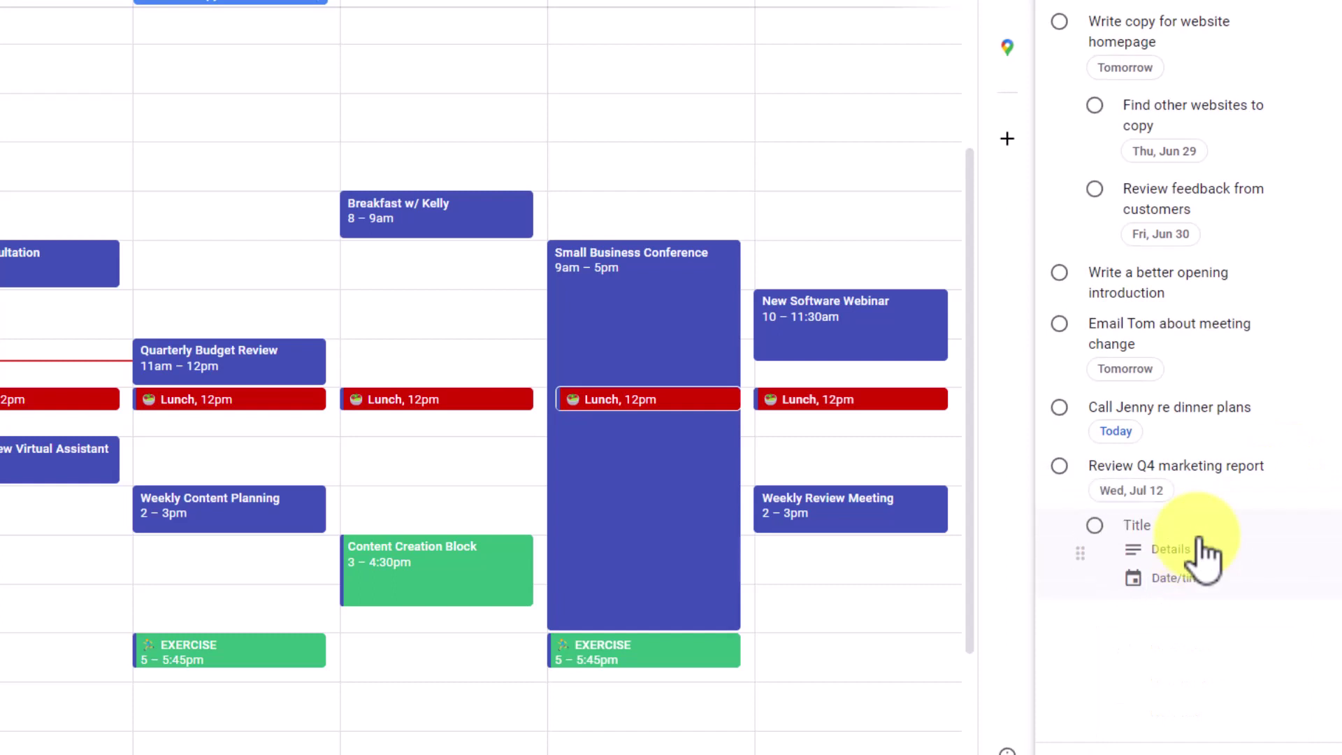
type("Task 1")
key("Return")
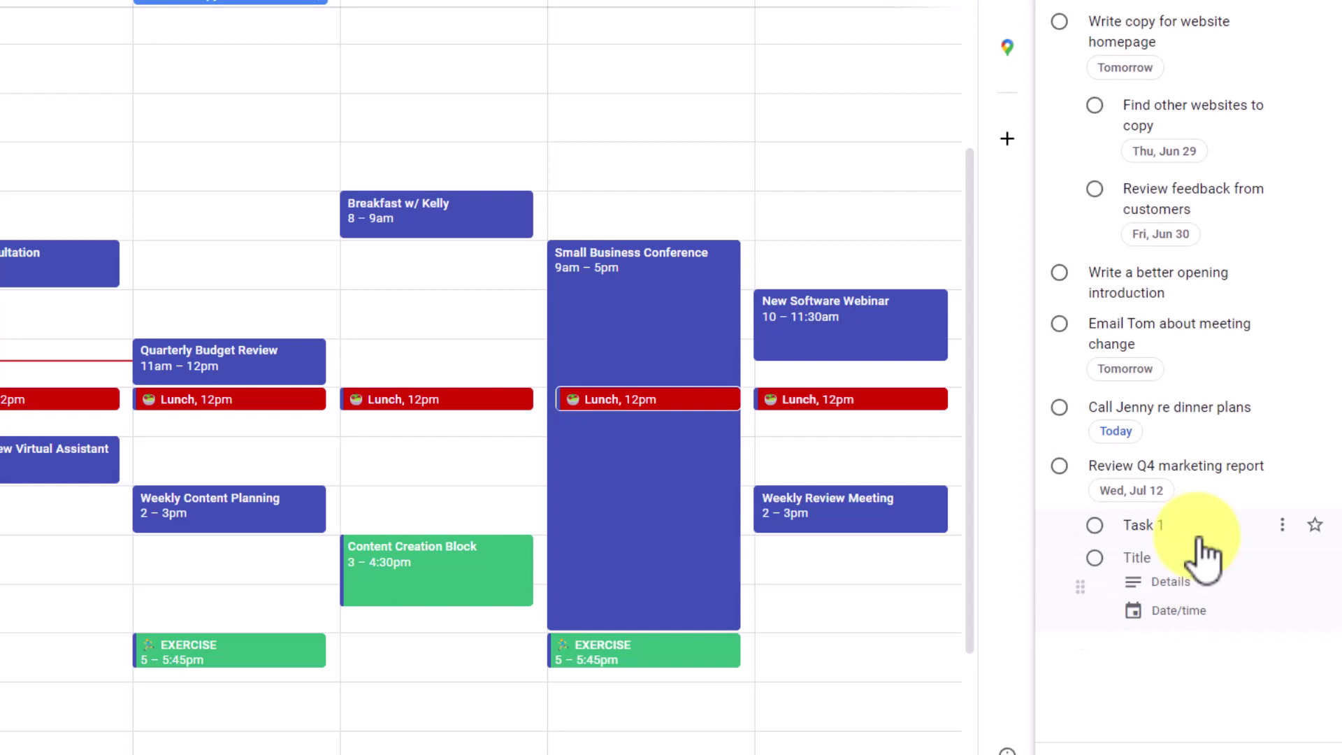
type("Task 2")
key("Return")
type("T")
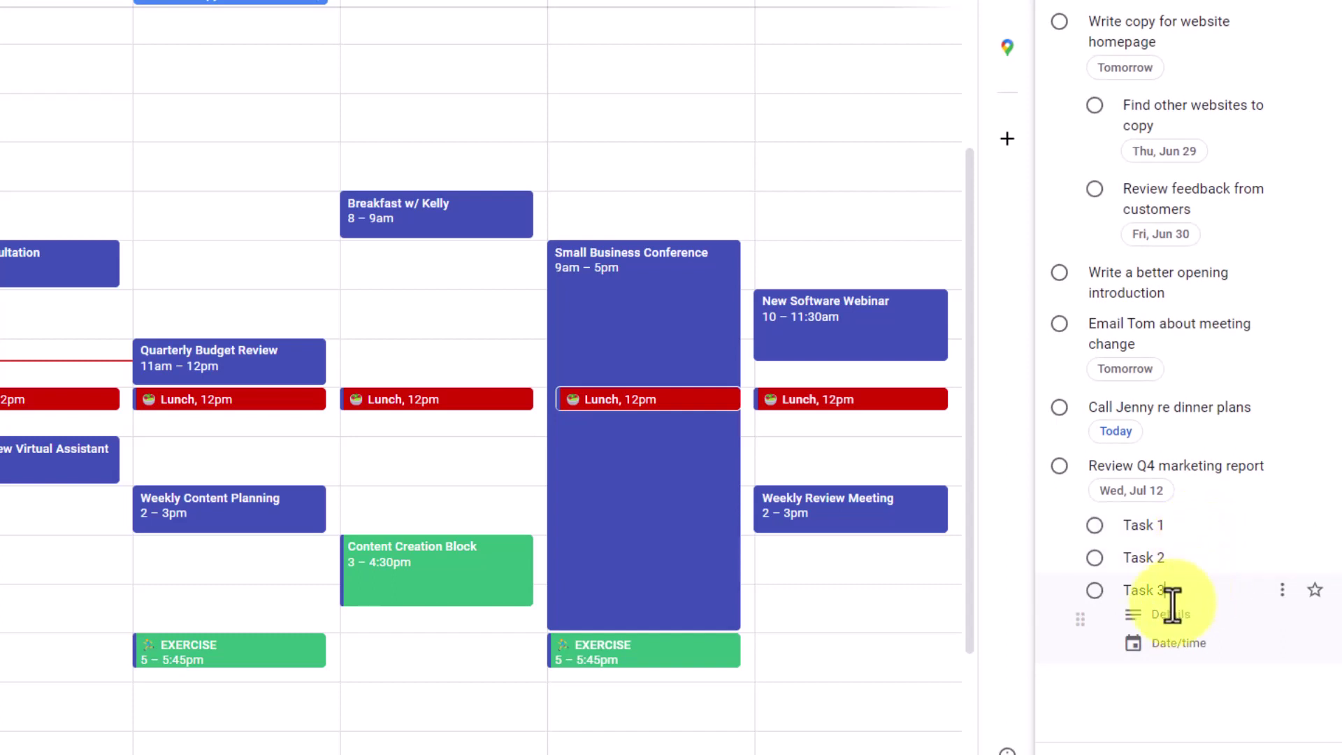
Step: Set Task 3's due date to June 28
left_click(1172, 642)
left_click(1193, 91)
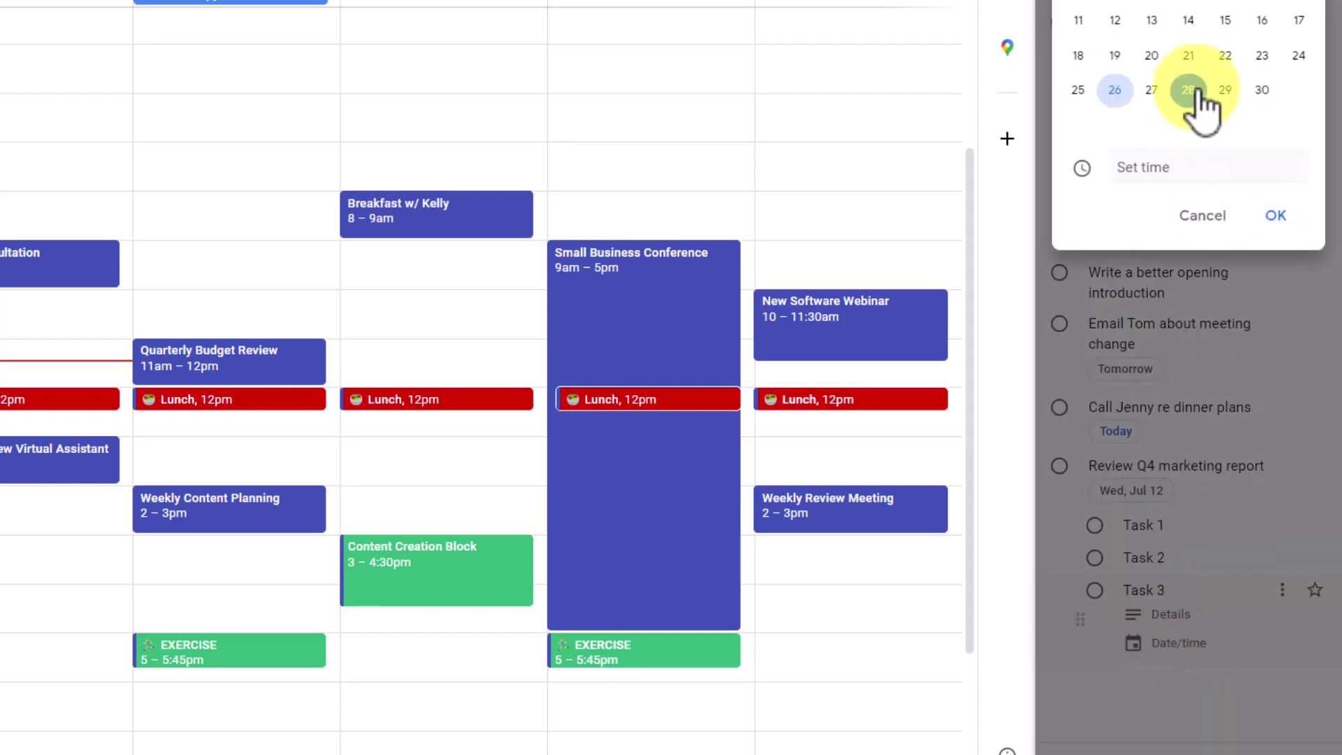
left_click(1275, 217)
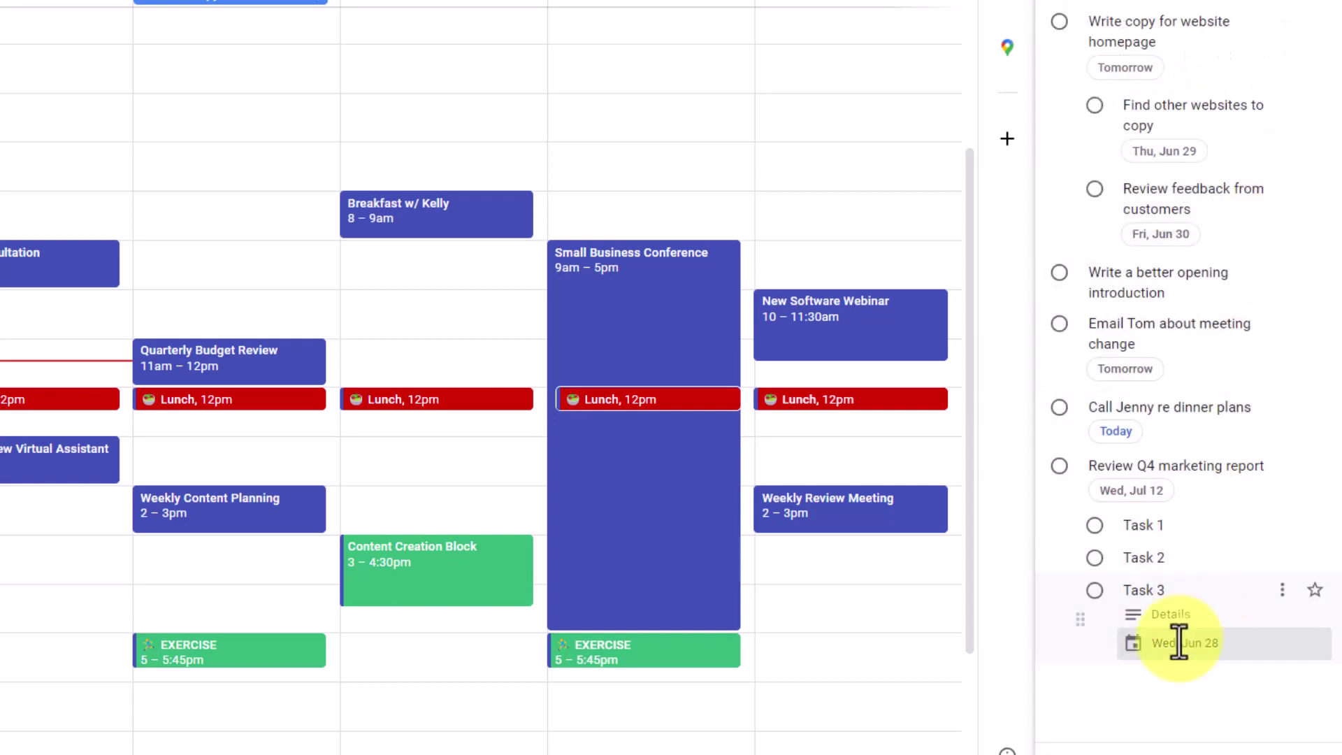
left_click(1155, 696)
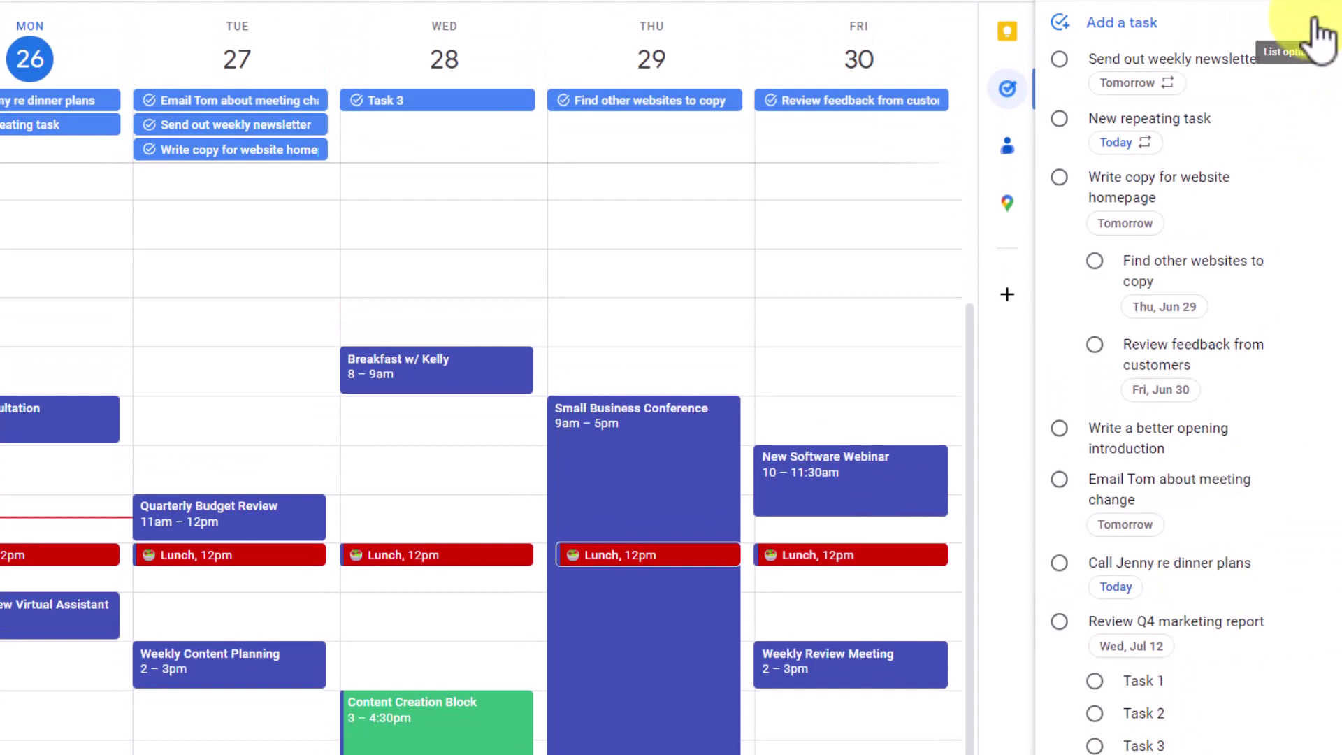
left_click(1315, 21)
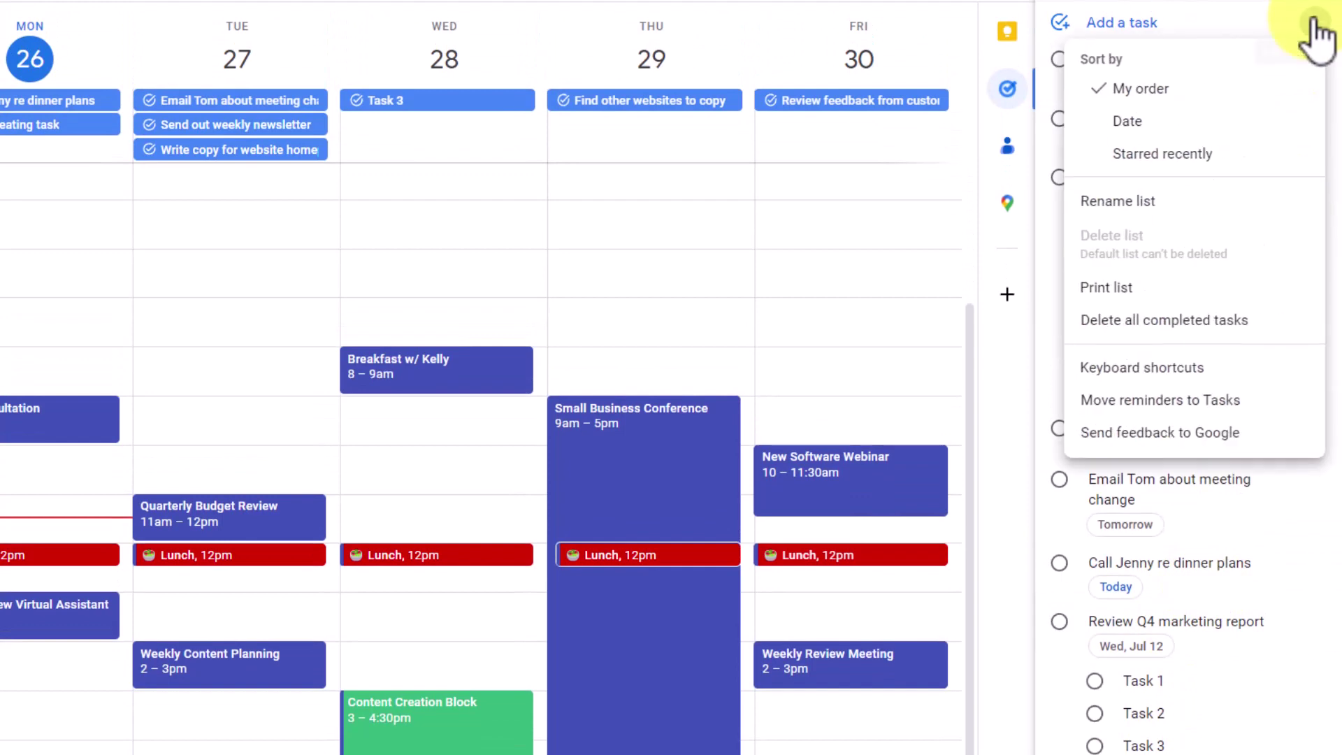
left_click(1126, 121)
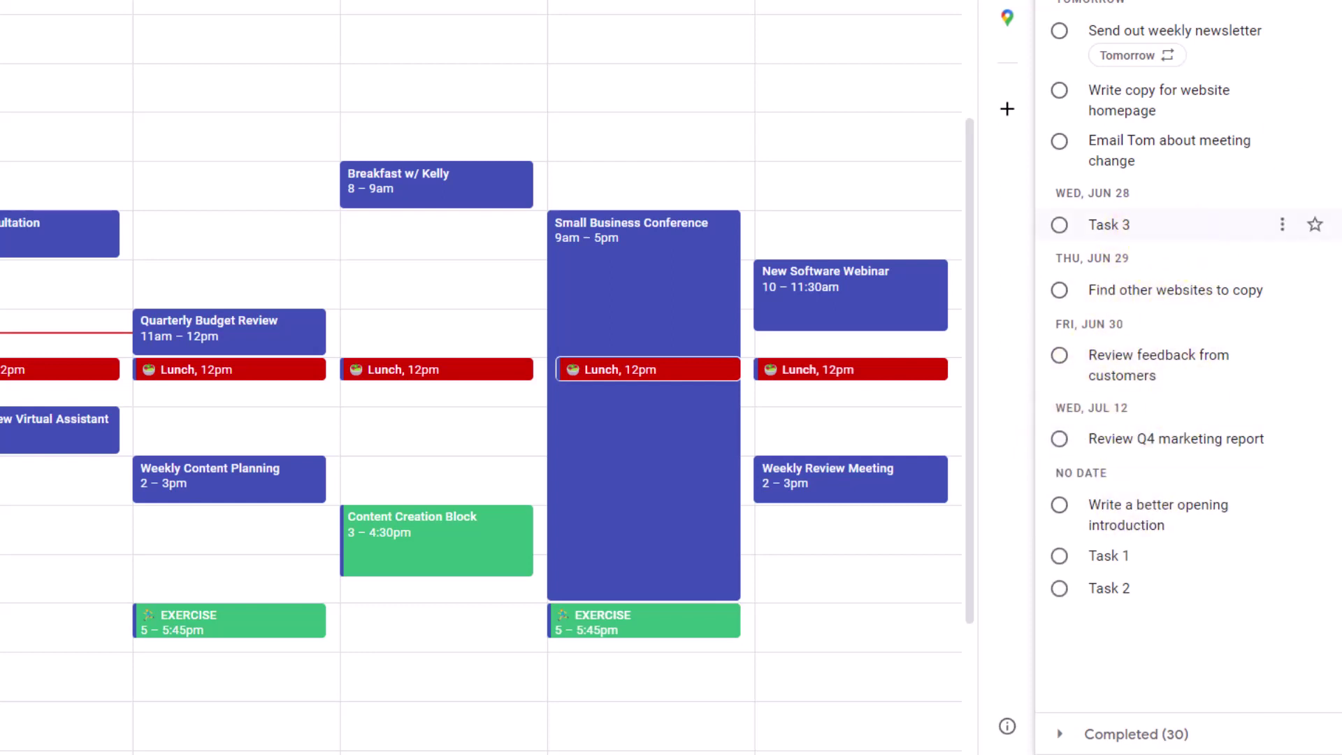
left_click(1289, 2)
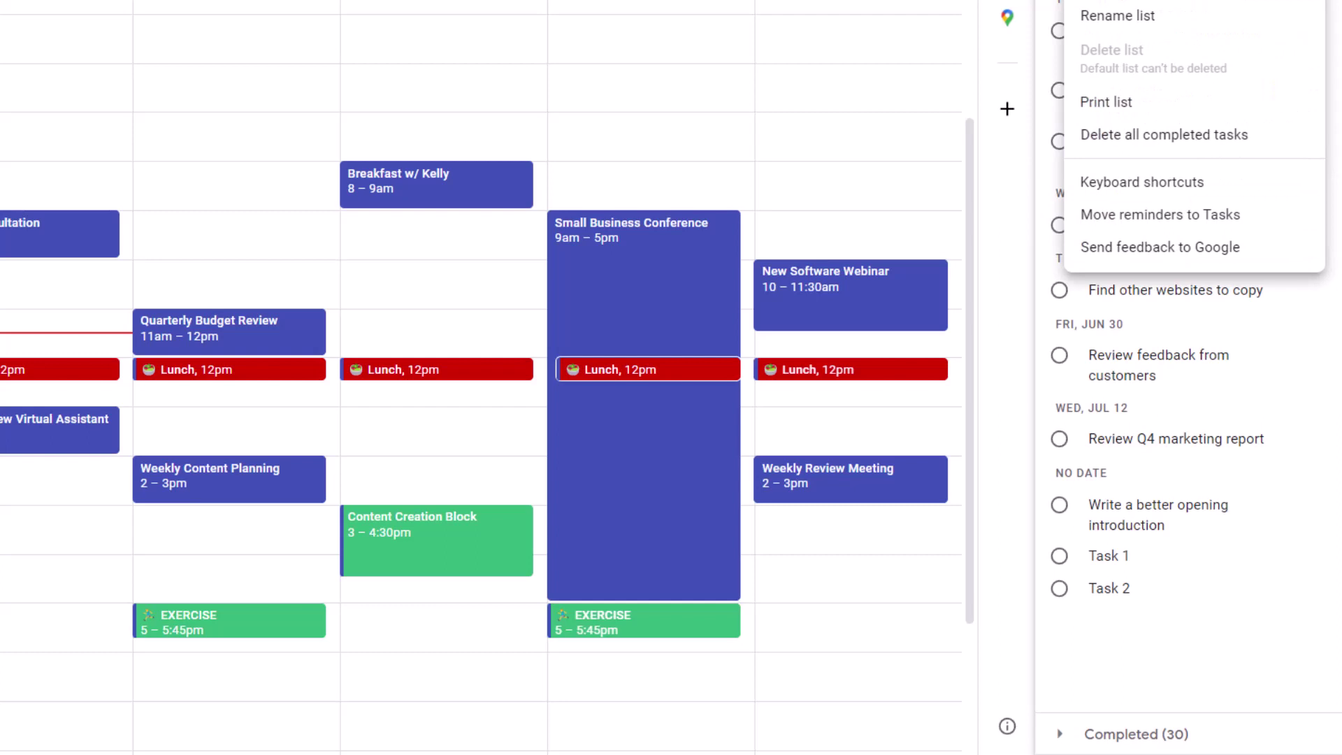
left_click(1112, 1)
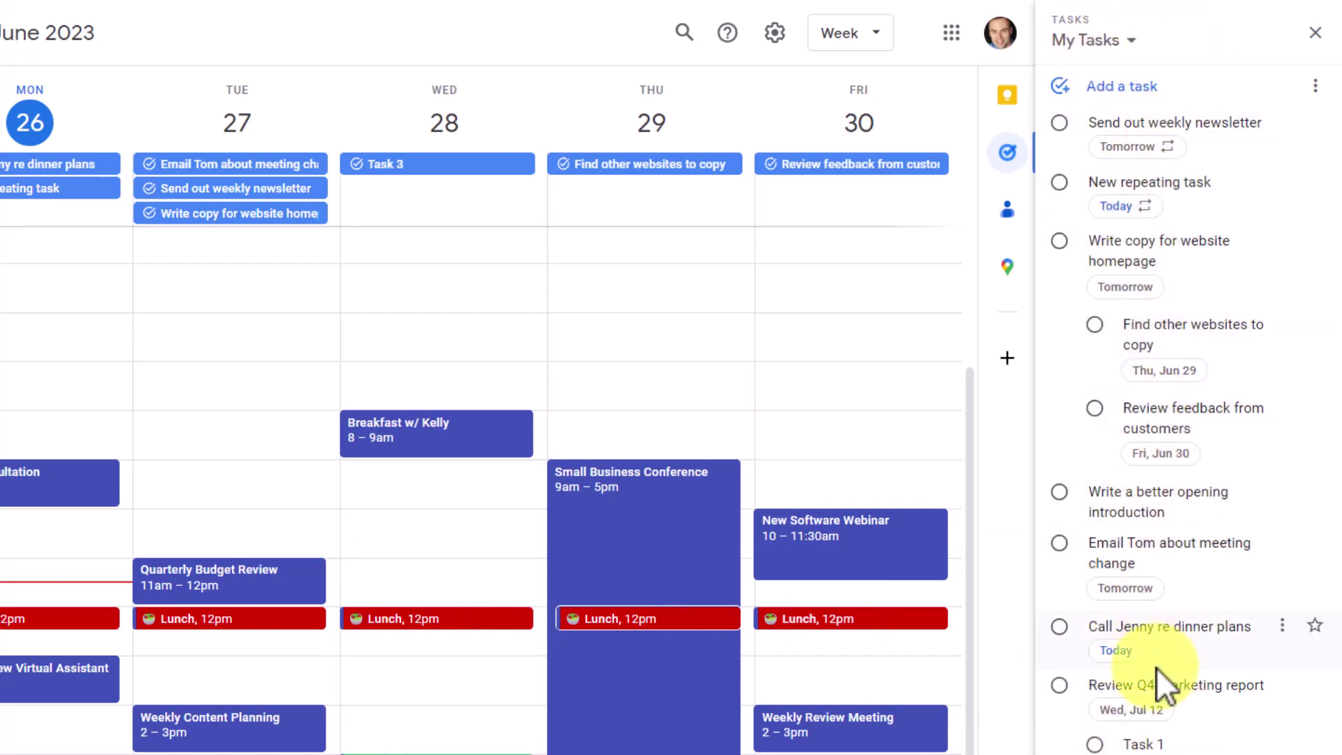
Step: Create a new task list called 'Work'
left_click(1135, 43)
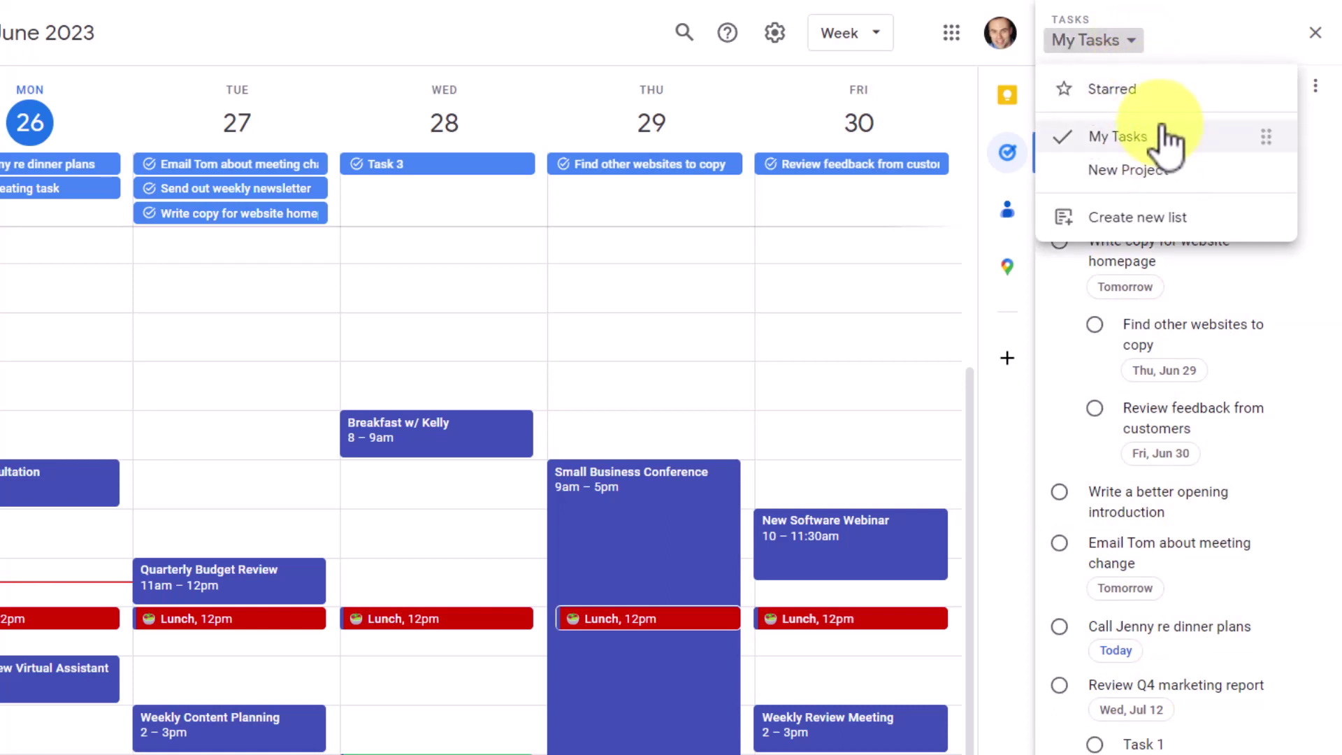
left_click(1124, 219)
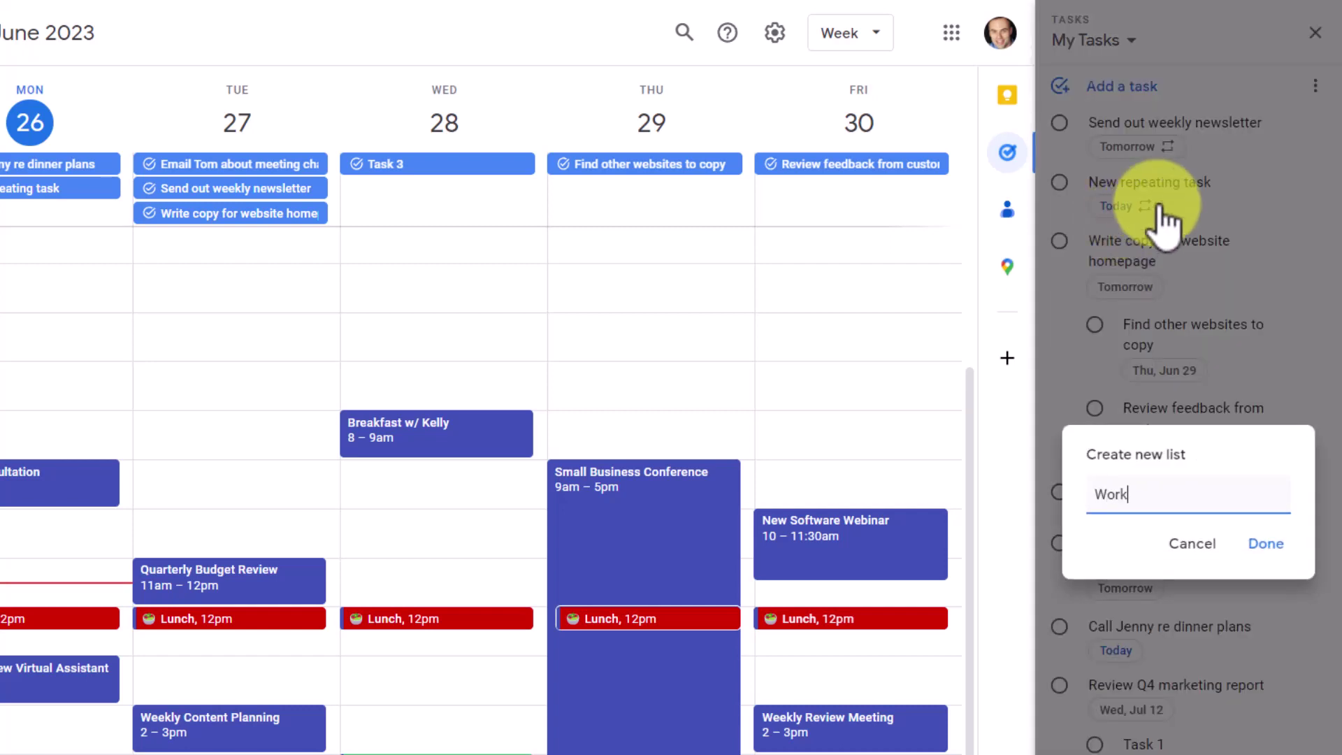
left_click(1262, 543)
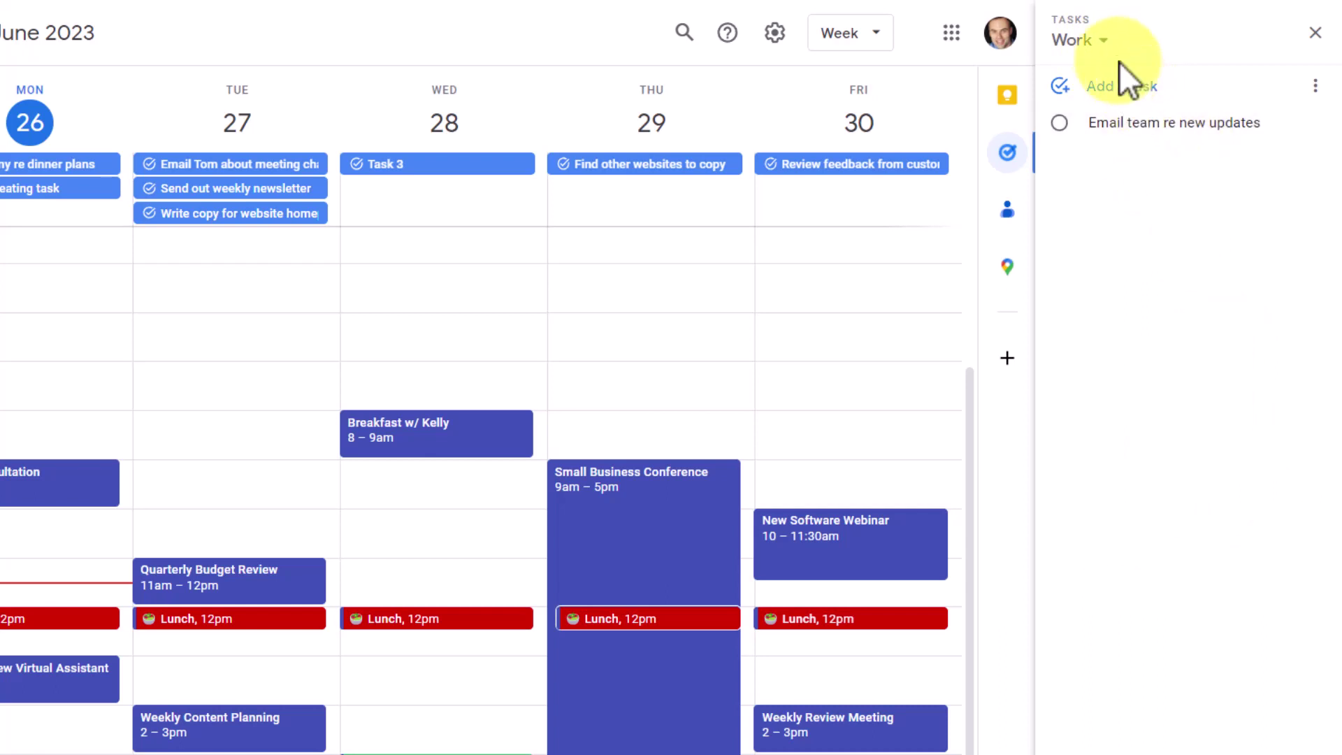
Step: Move the meeting-change email task from My Tasks into the Work list
left_click(1103, 42)
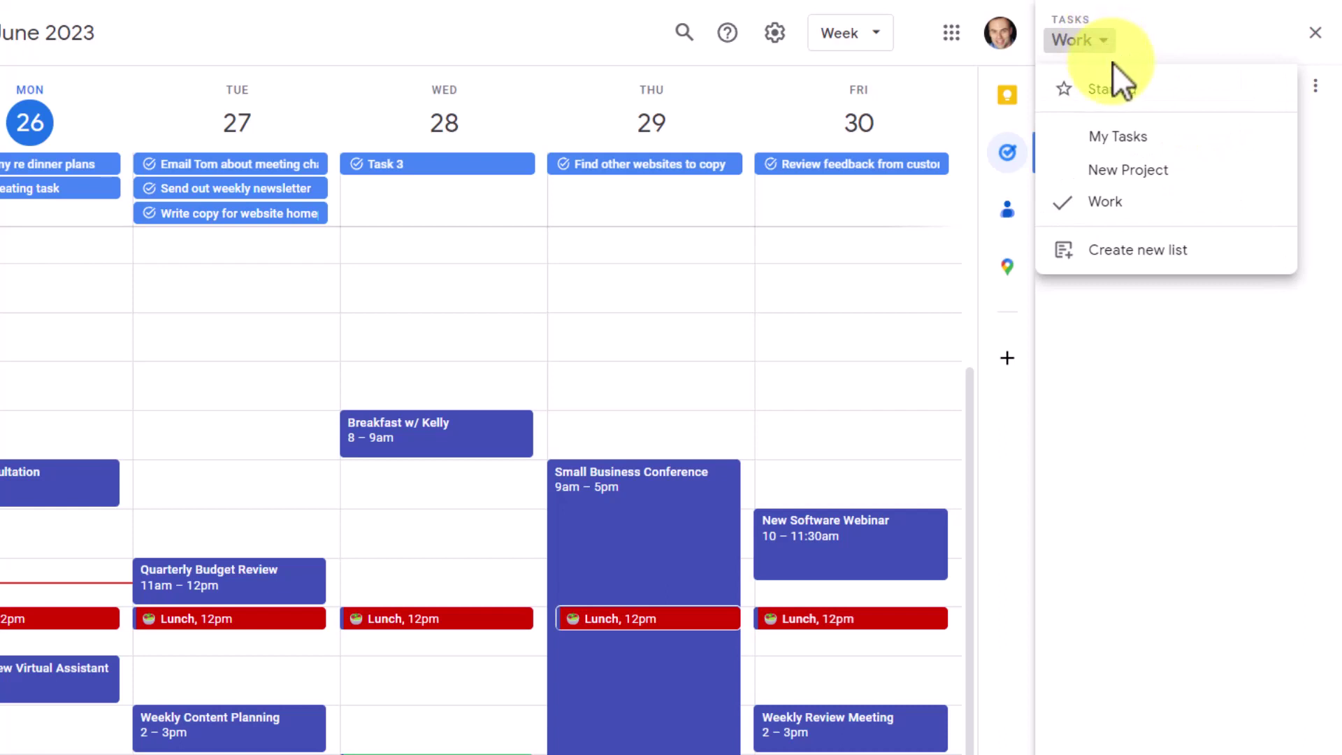
left_click(1111, 137)
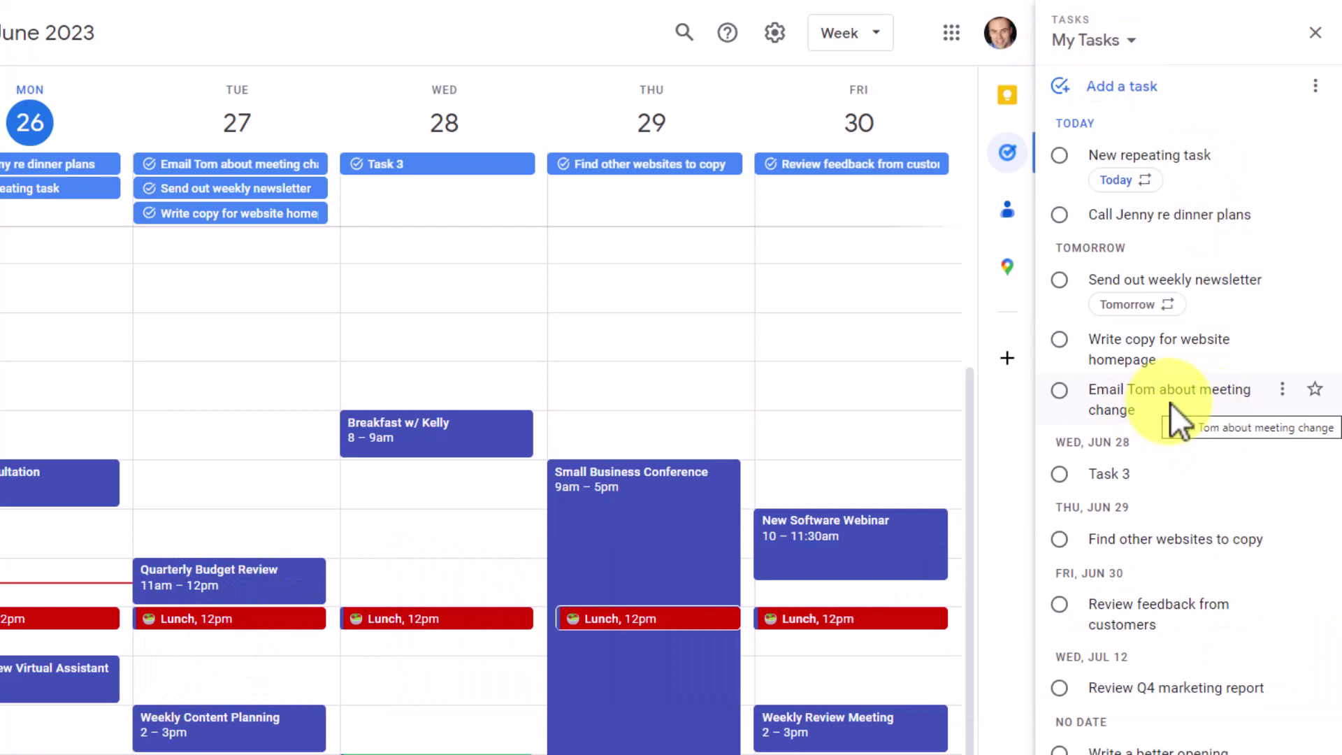
left_click(1284, 390)
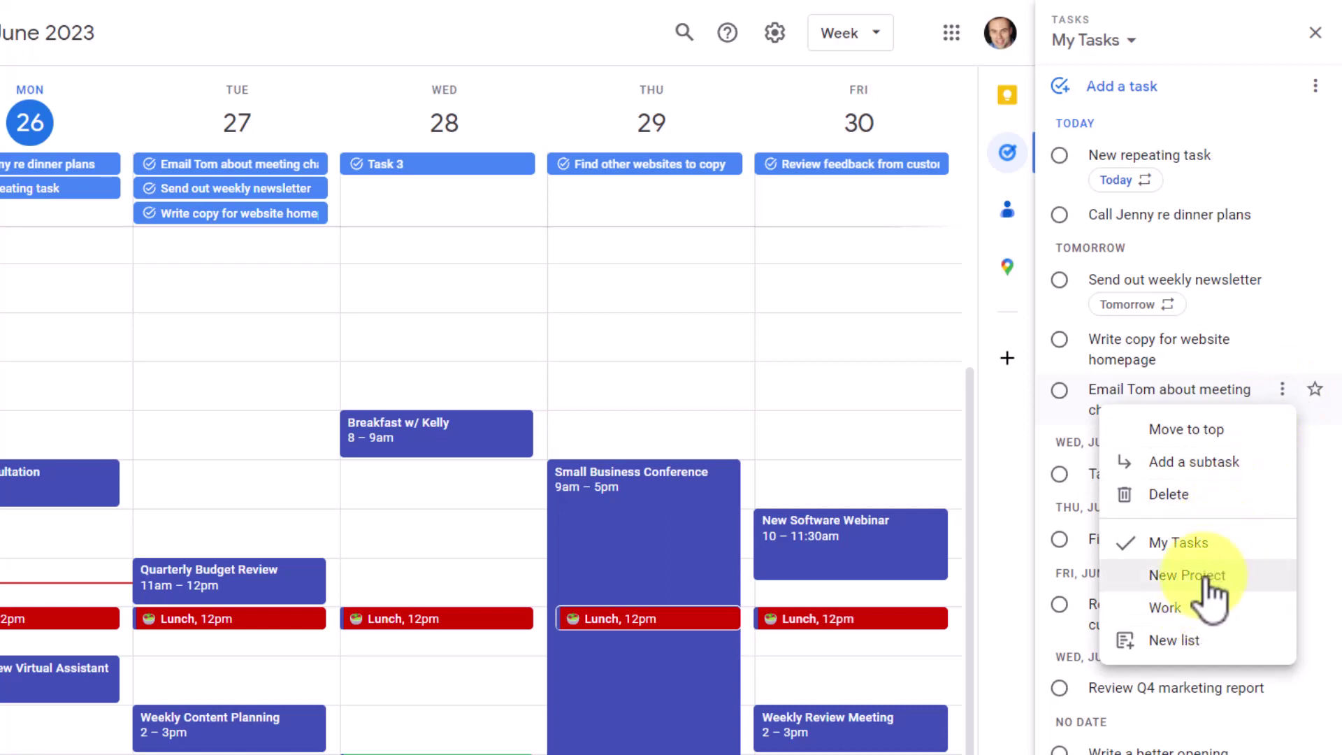
left_click(1169, 607)
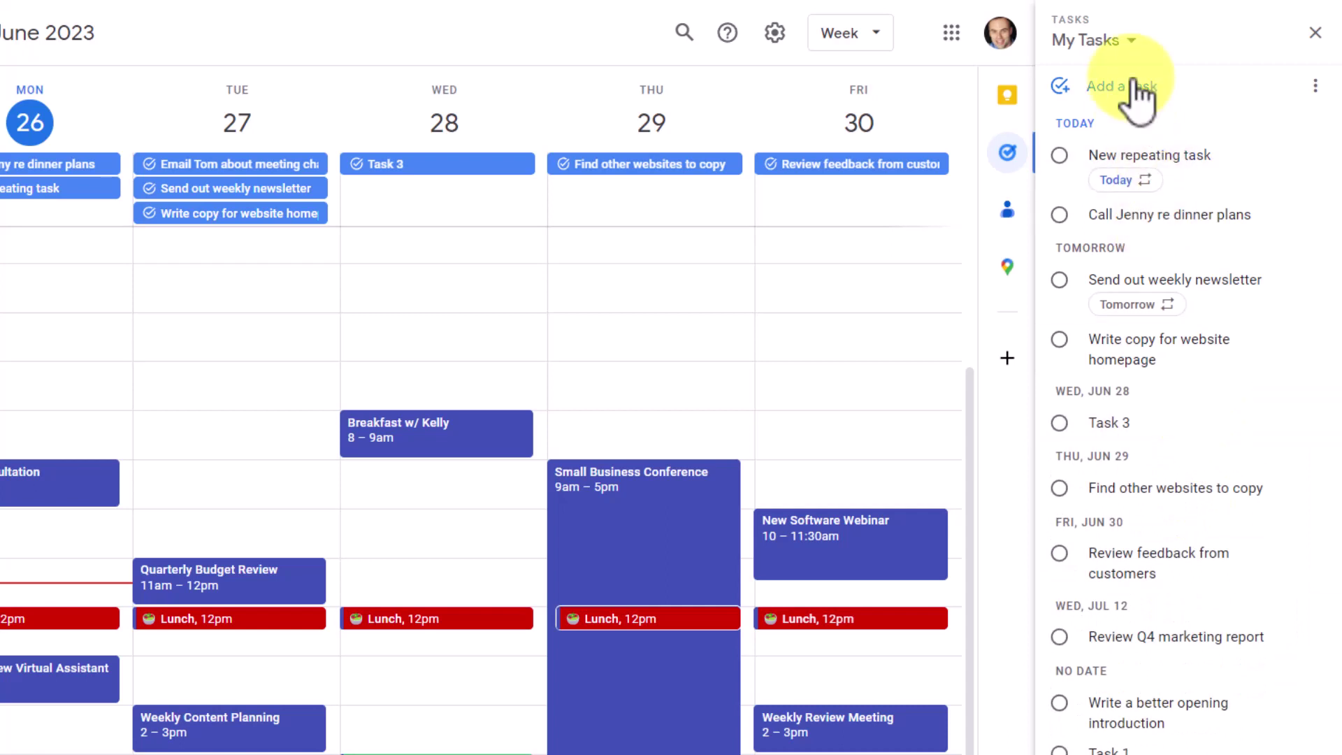
Step: View the Work list to confirm the moved task
left_click(1129, 42)
left_click(1111, 202)
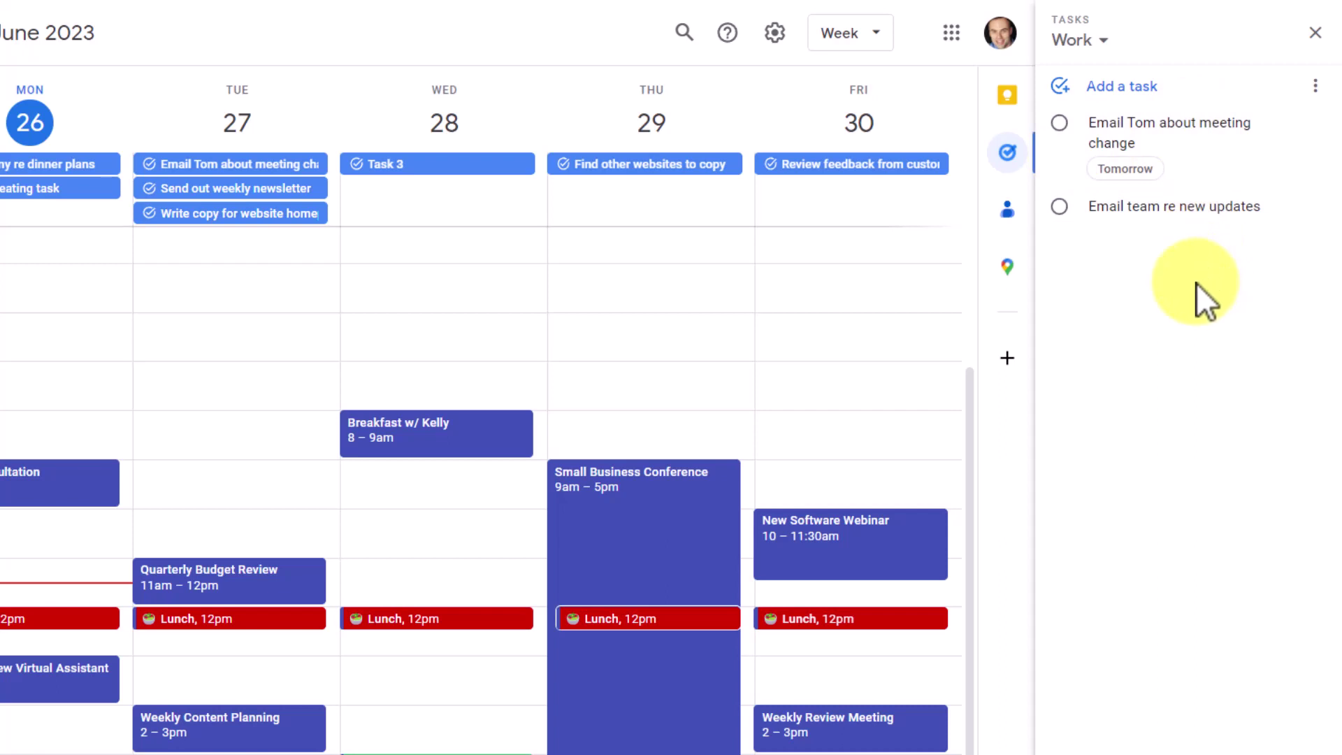
left_click(1103, 42)
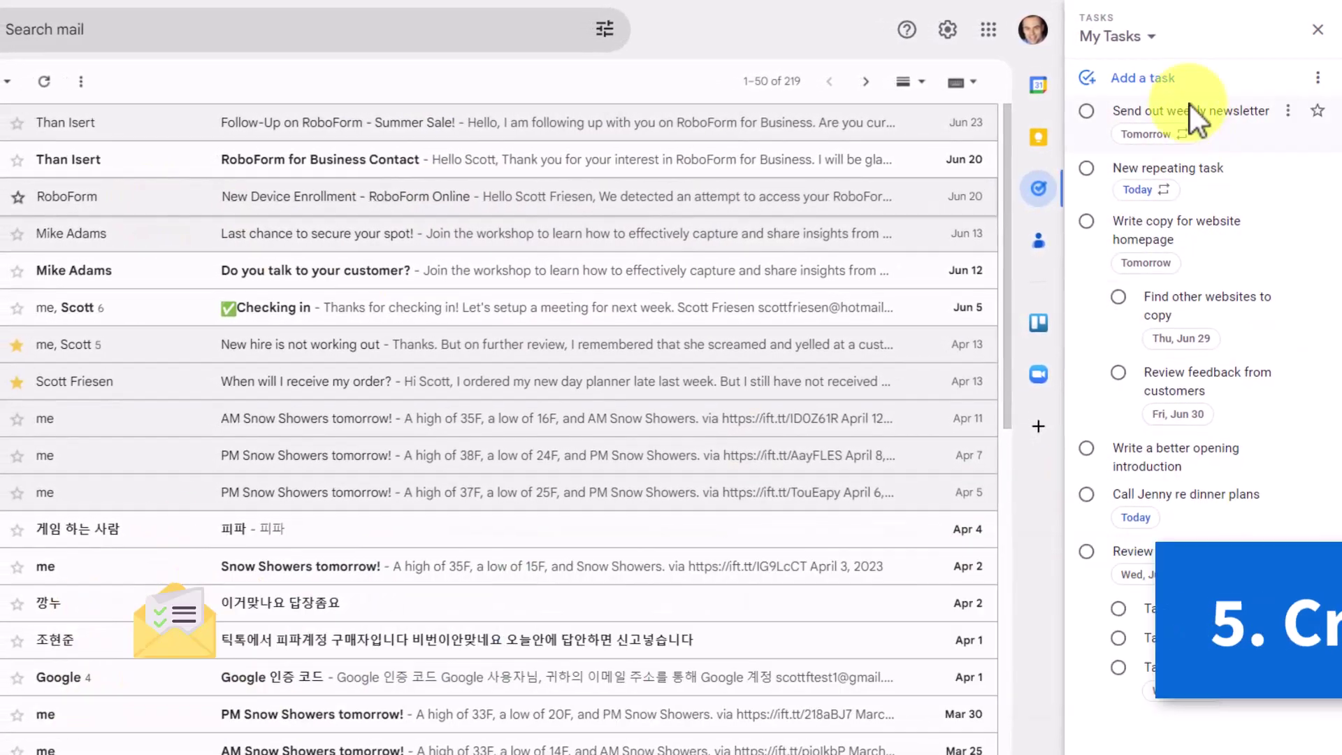
Step: Open the RoboForm summer sale follow-up email from the inbox list
left_click(190, 127)
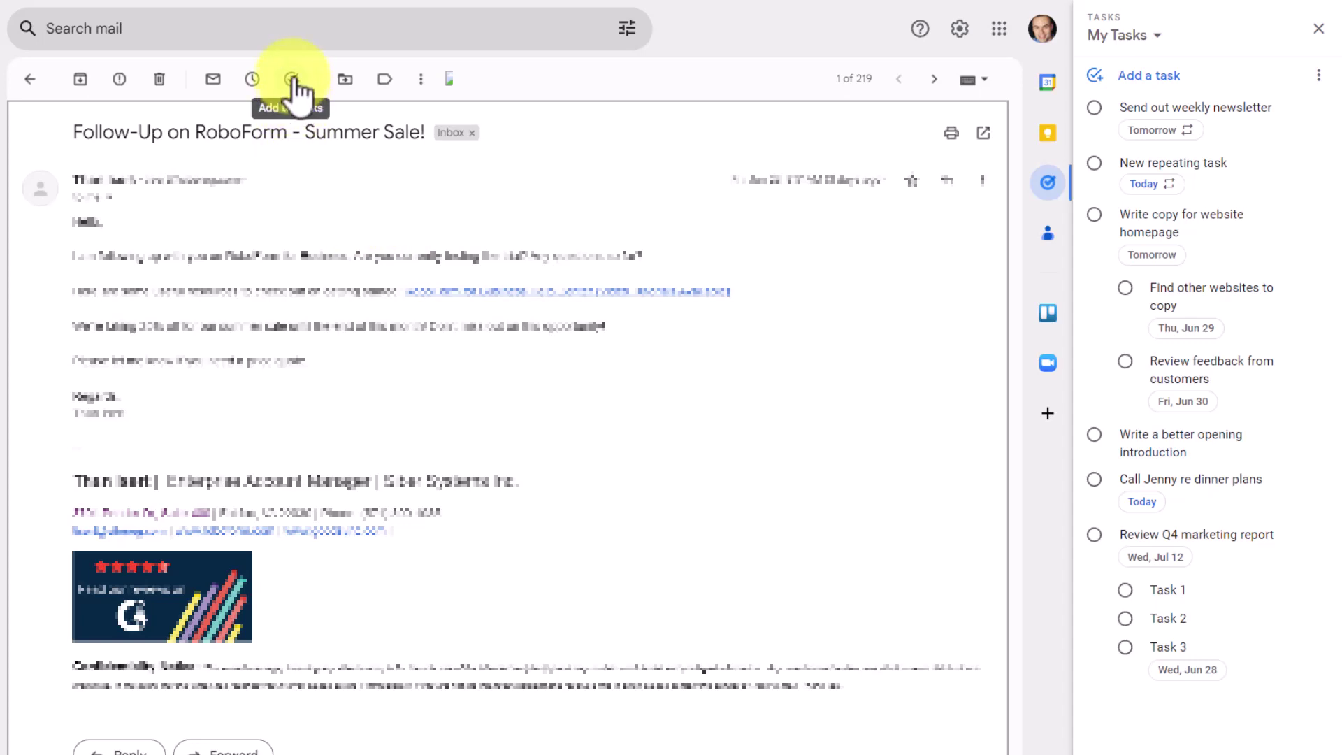
Step: Create a task from the RoboForm email, replacing its default subject title with 'Review RoboForm email'
left_click(294, 82)
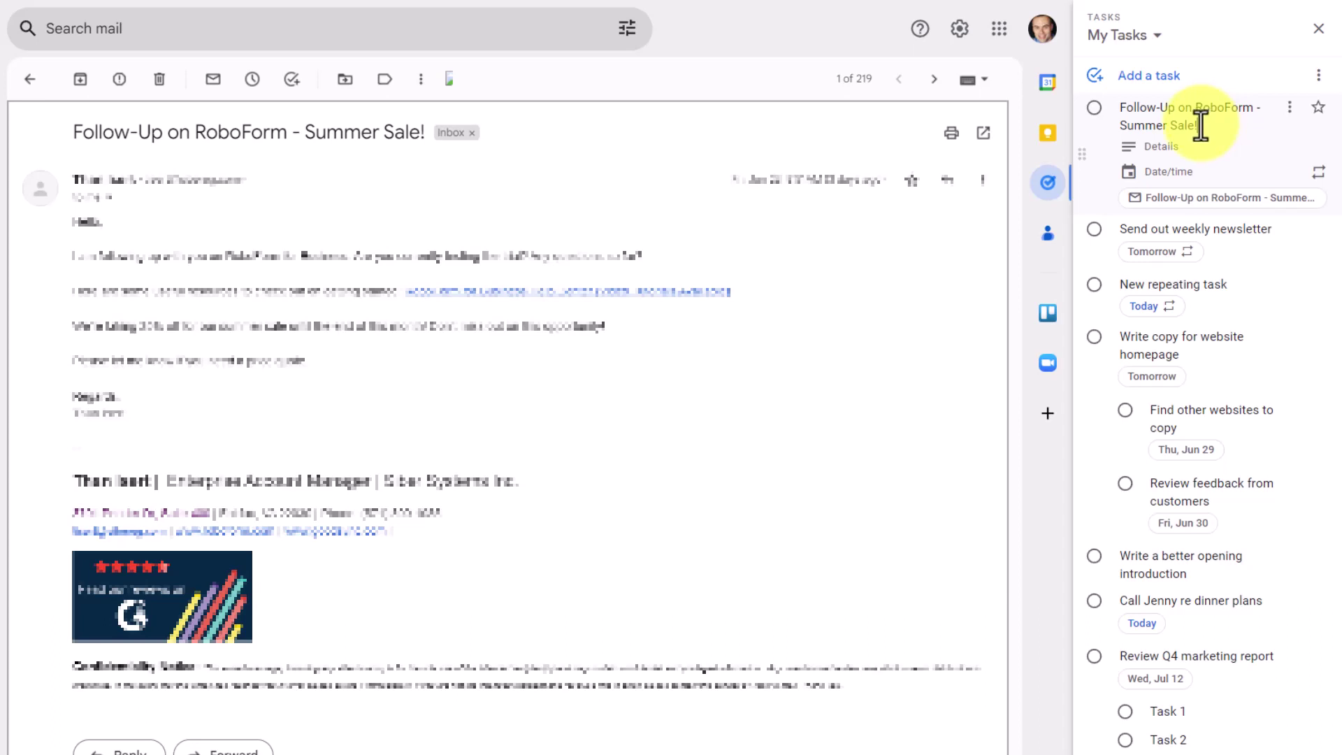
left_click_drag(1200, 126, 1122, 112)
key("BackSpace")
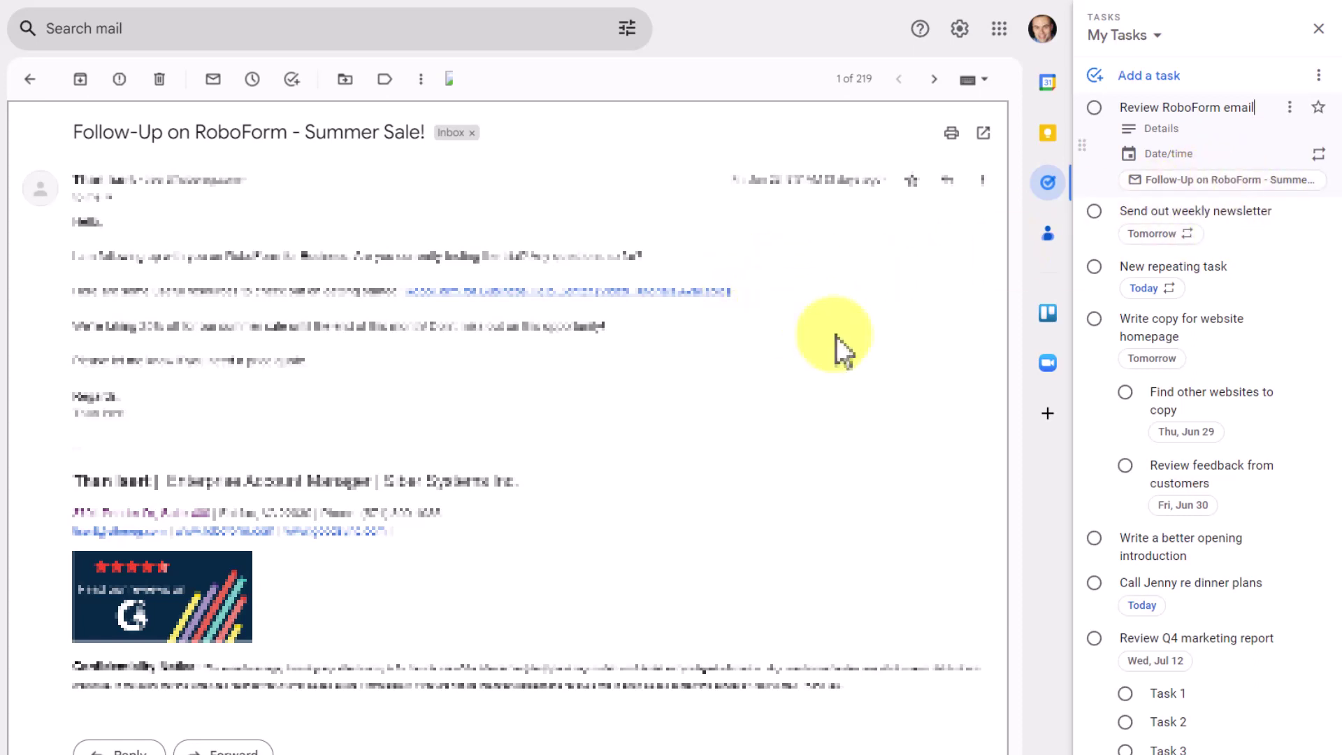
Step: Return to the inbox with U, then reopen the RoboForm email from the task's email link
key("u")
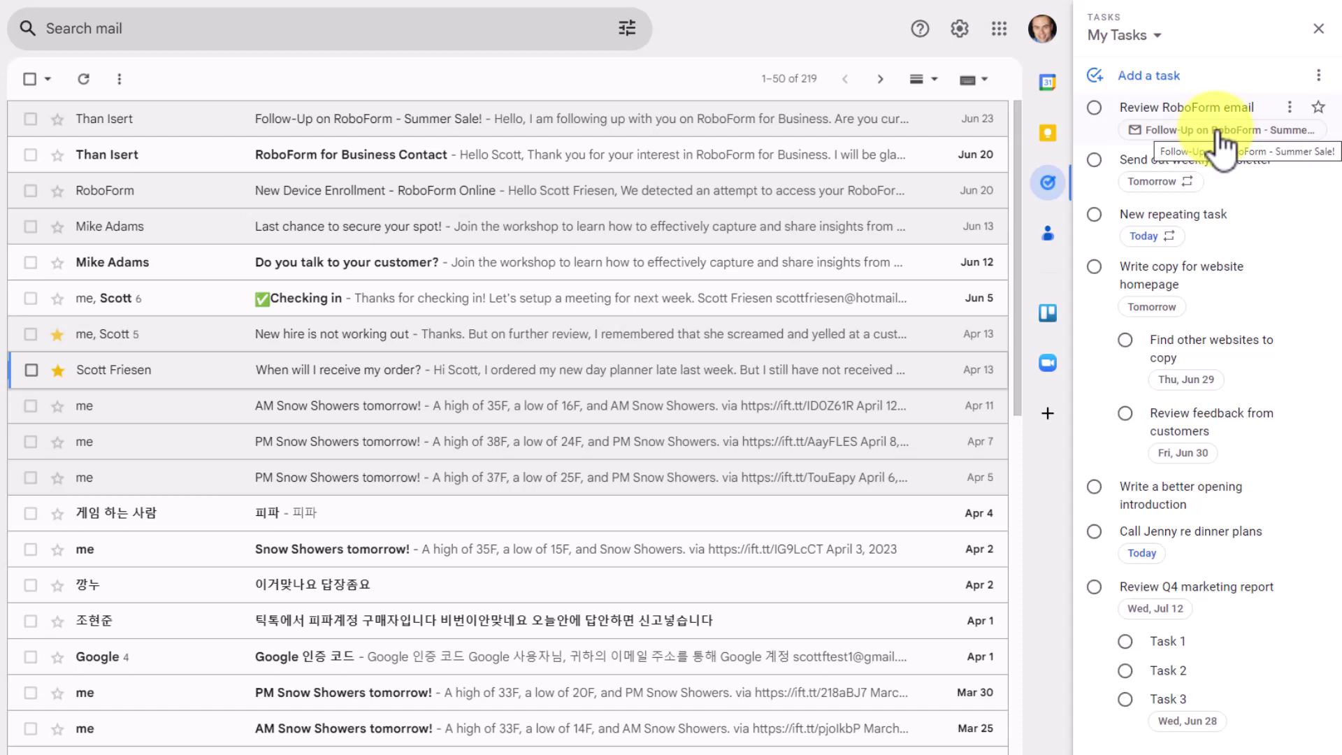
left_click(1197, 131)
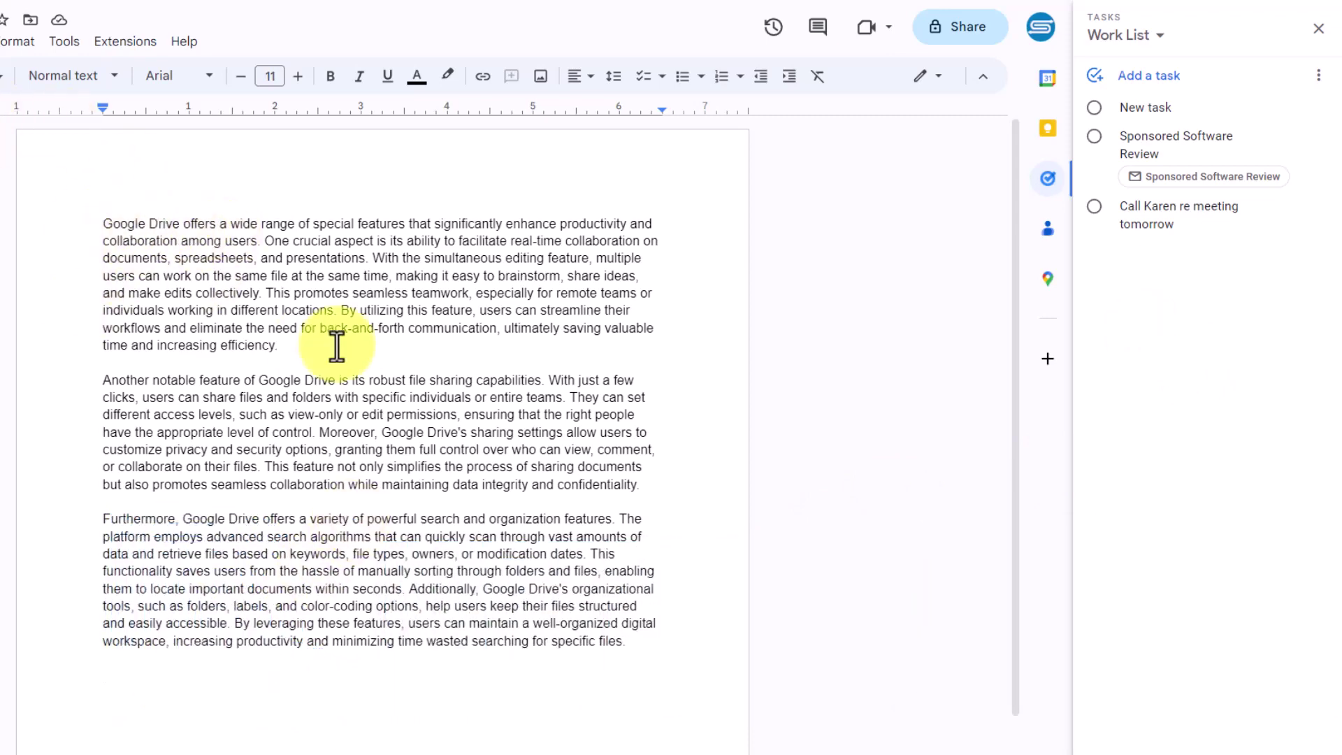
Step: Add a checklist with 'Review the intro' and an item sending the document to a colleague for review
scroll(340, 346, "down", 3)
scroll(340, 346, "up", 3)
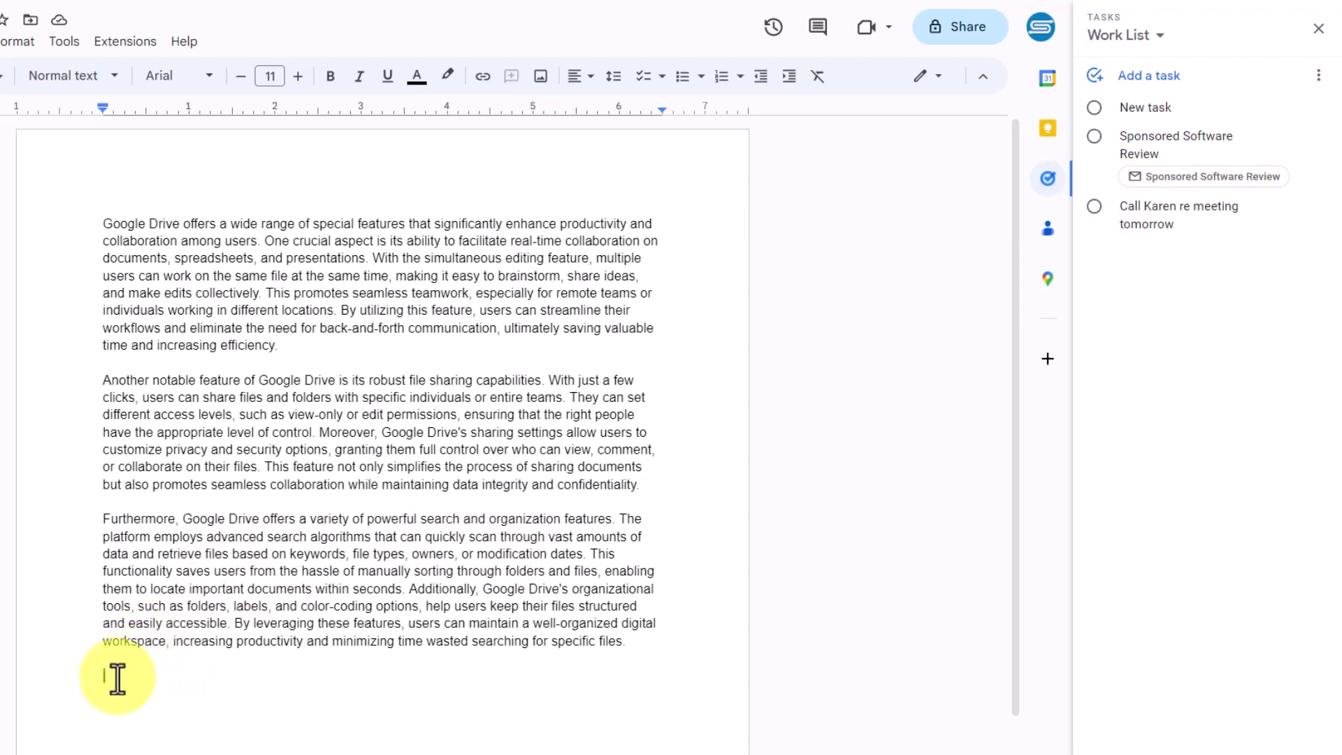
left_click(648, 83)
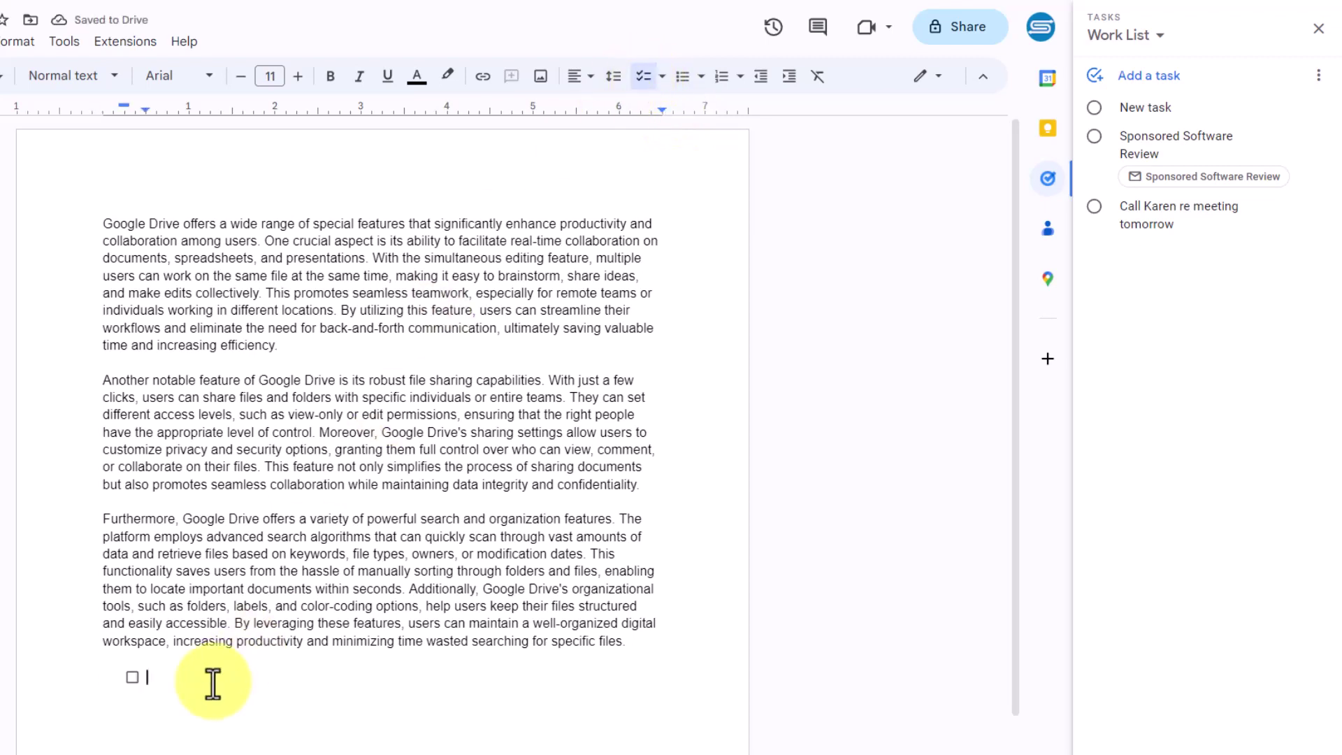
type("Review the intro")
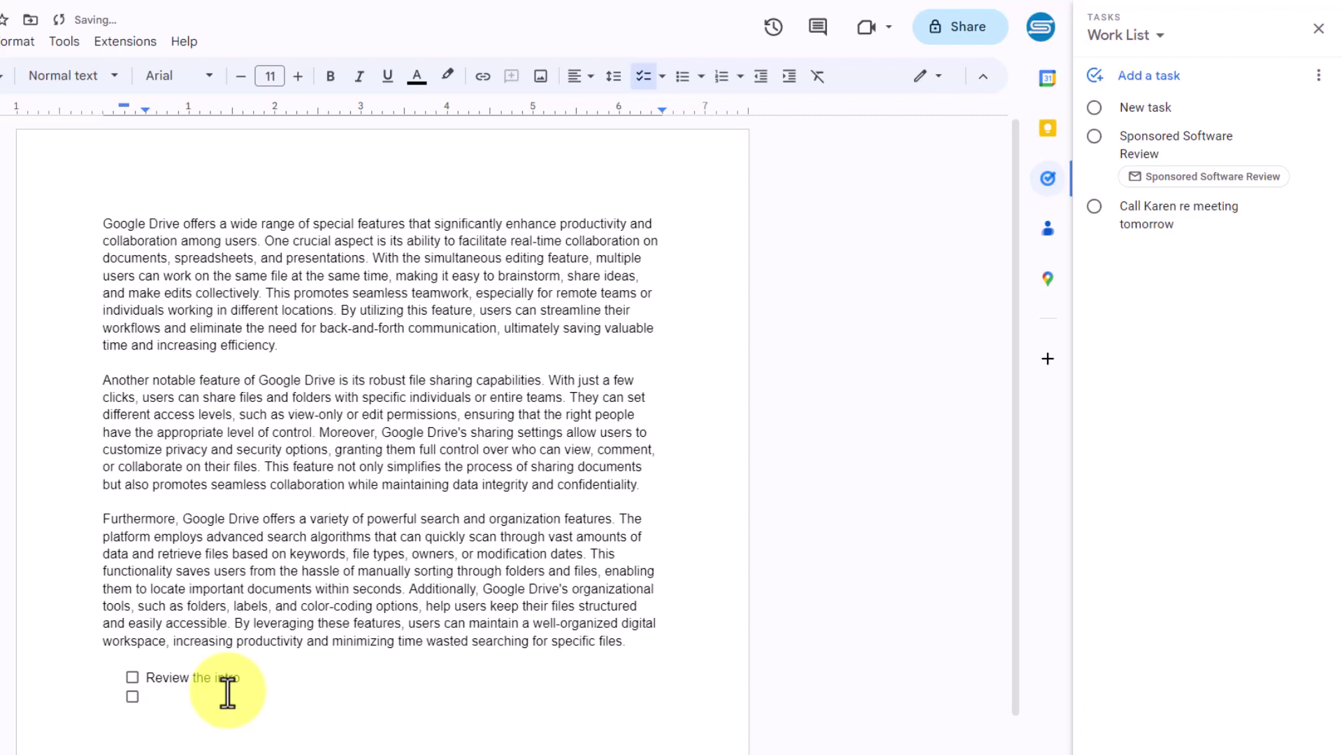
type("Send to Karen for review")
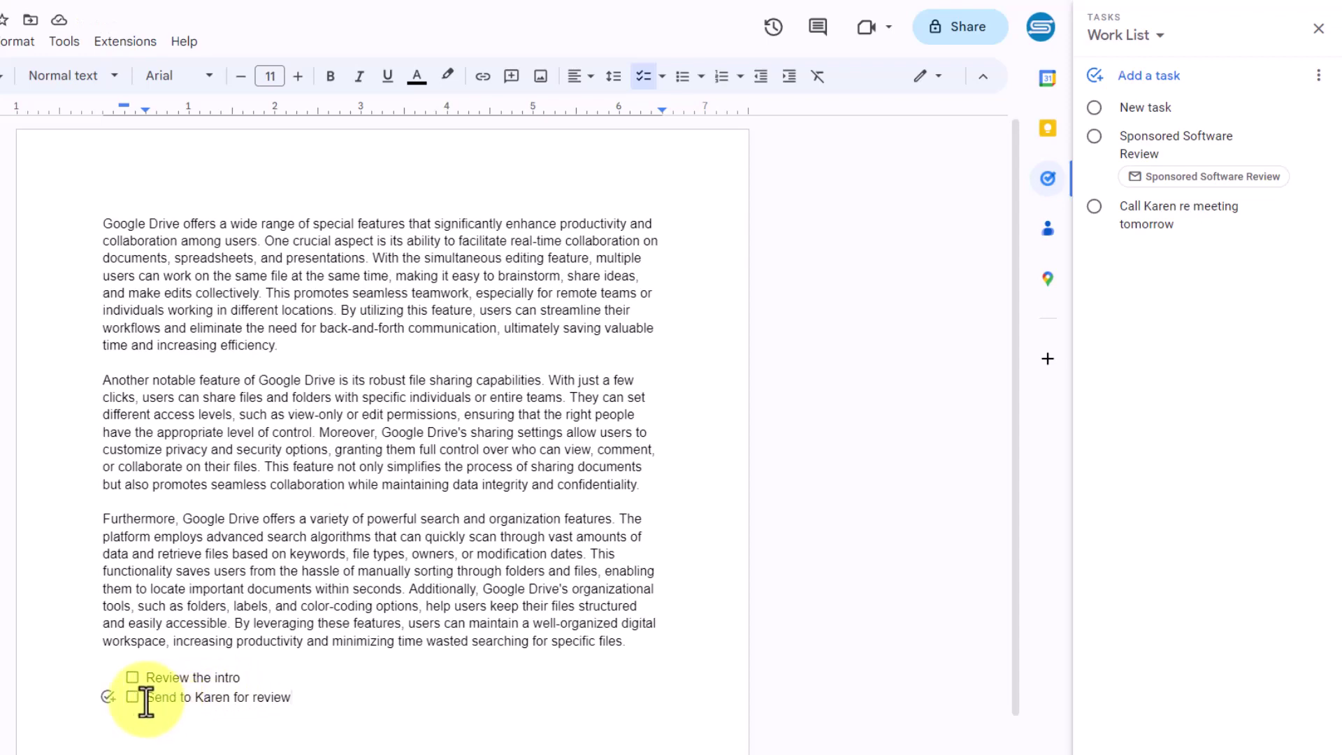
Step: Assign the 'Review the intro' checklist item as a task to the suggested contact
left_click(109, 676)
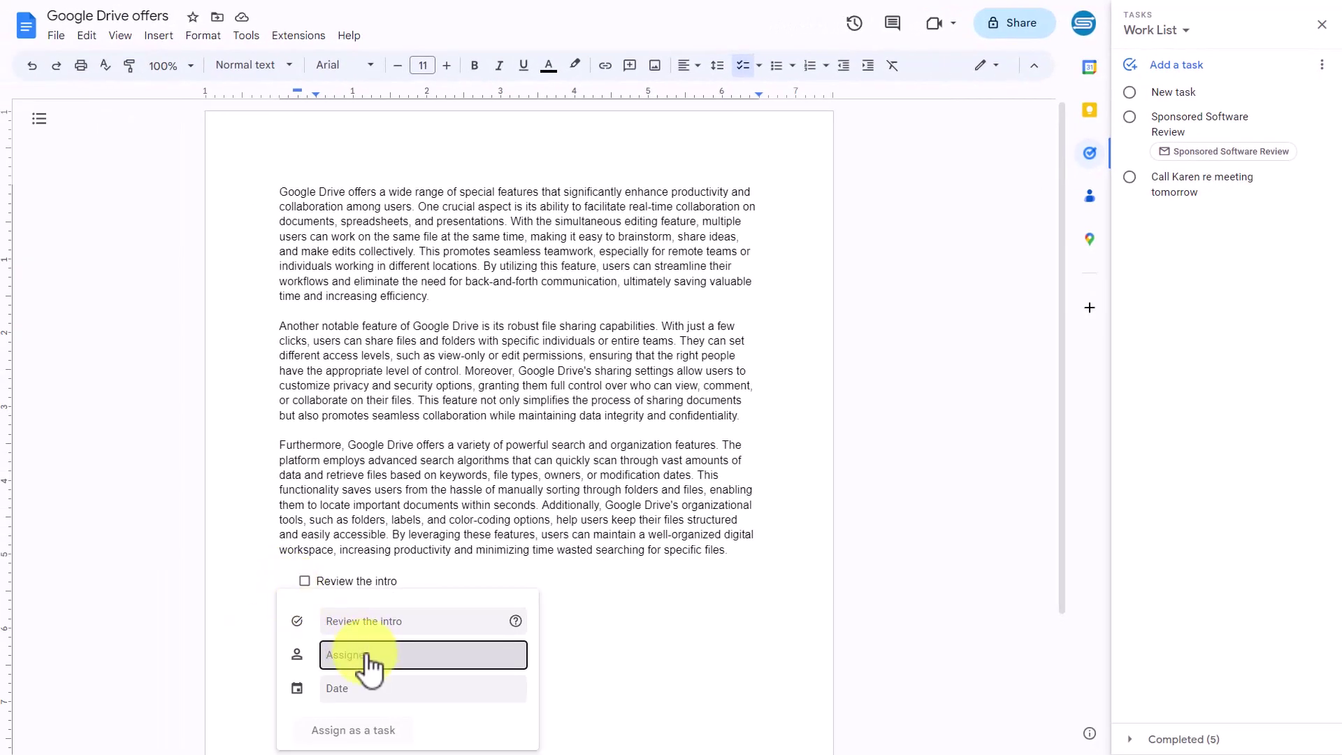
type("s")
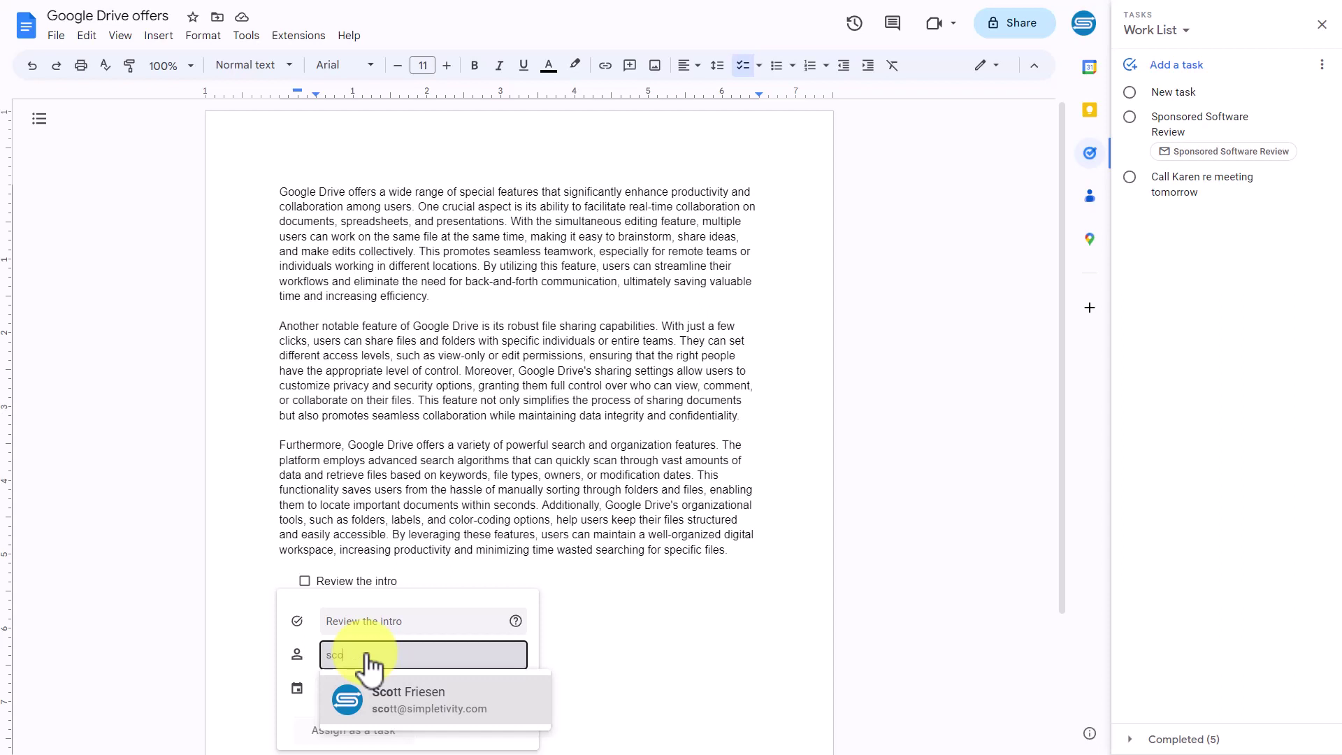
type("co")
left_click(398, 698)
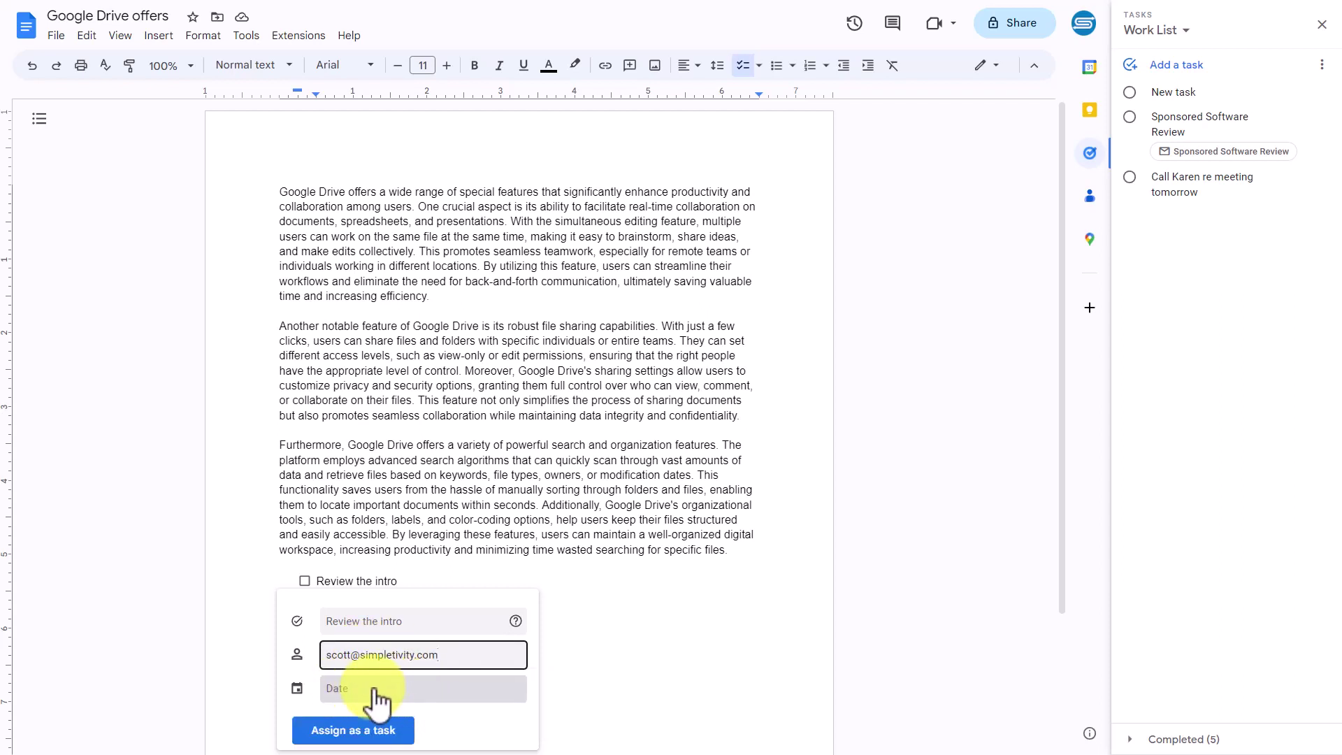
left_click(357, 733)
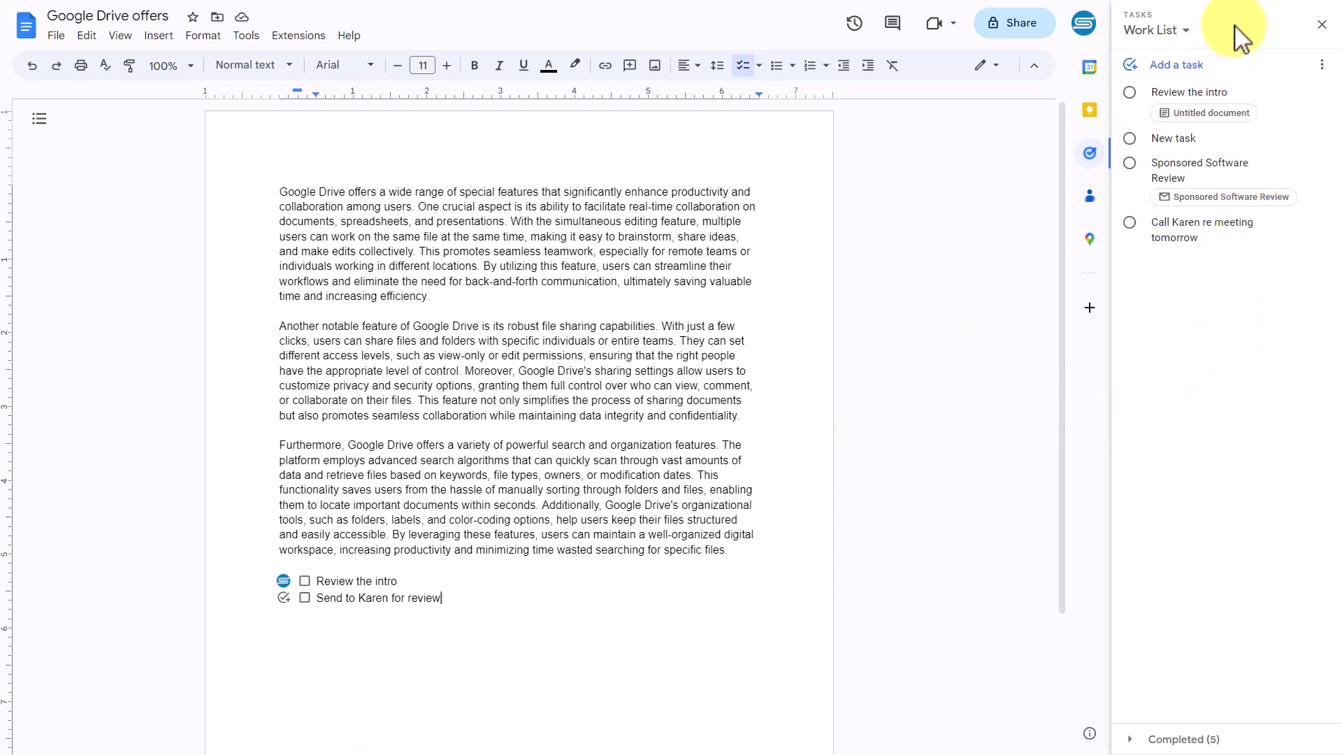
mouse_move(1234, 99)
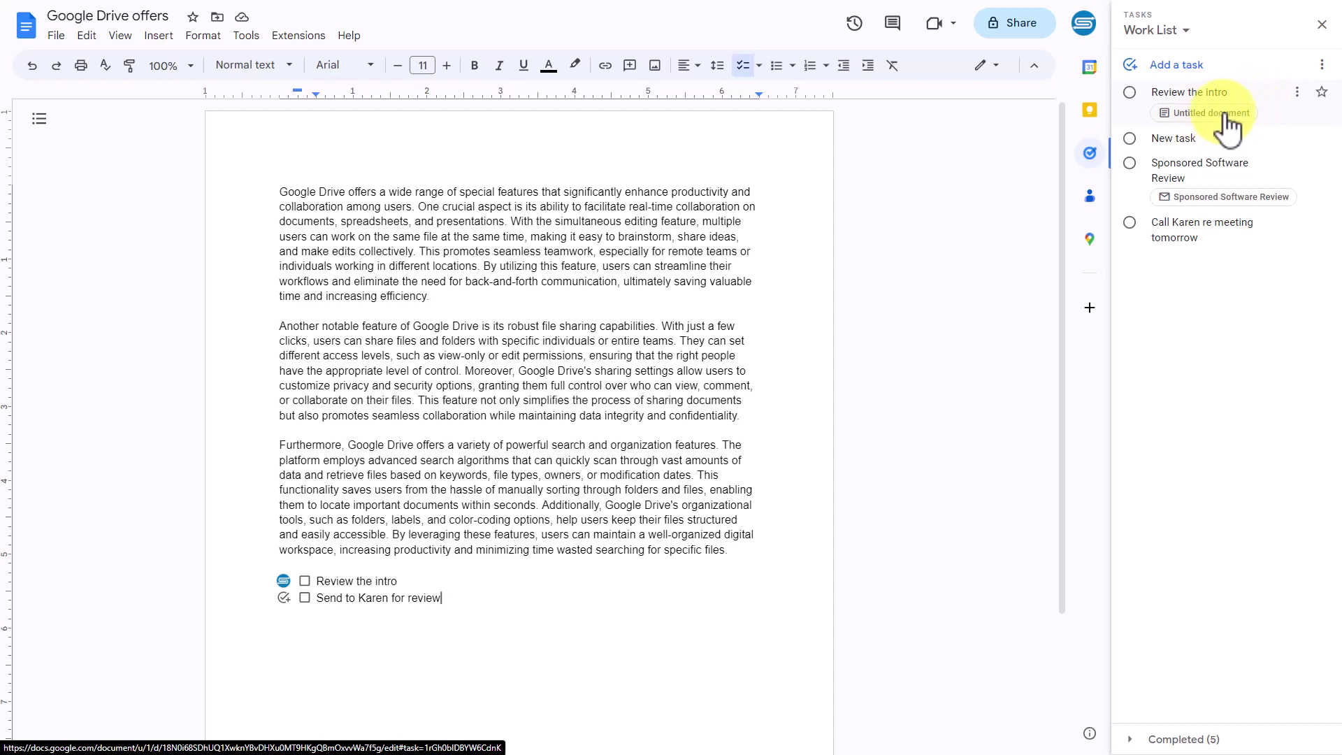
Step: Assign the second checklist item as a task to the suggested contact, then place the caret after it
left_click(284, 598)
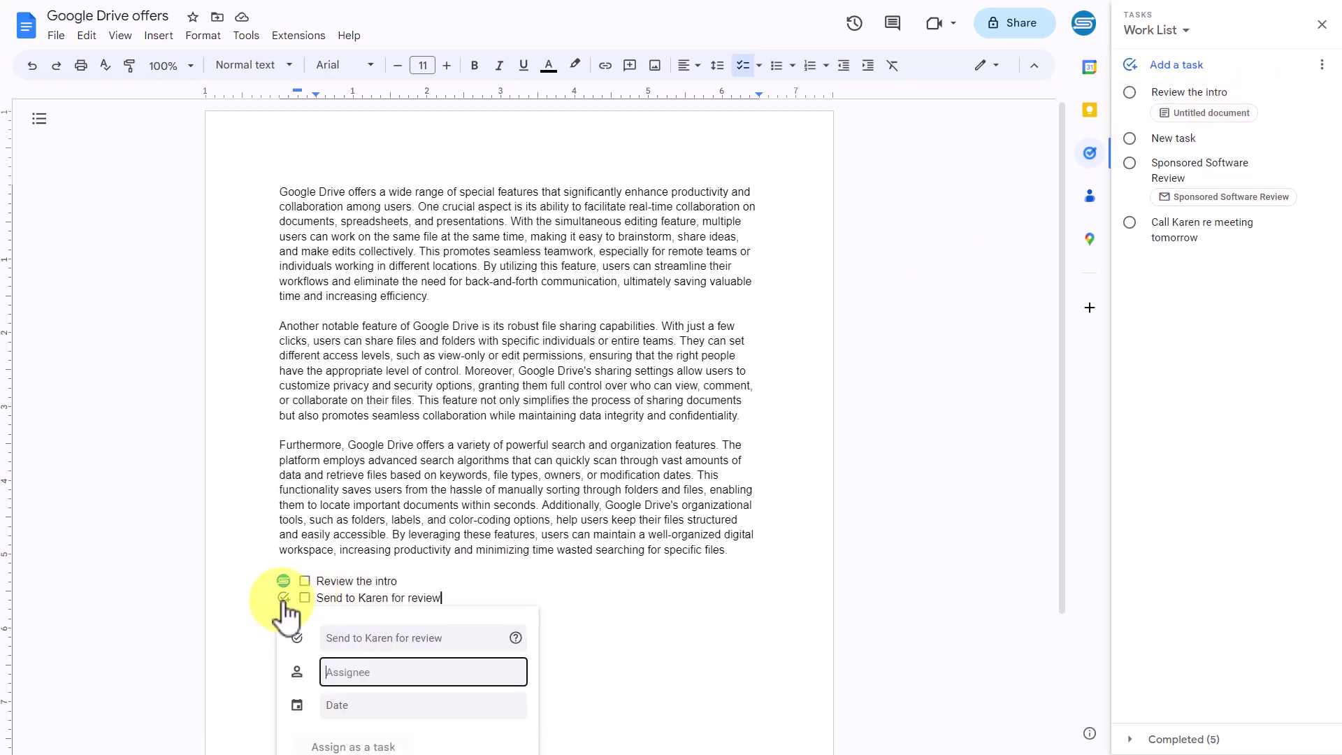
type("k")
left_click(354, 708)
left_click(353, 747)
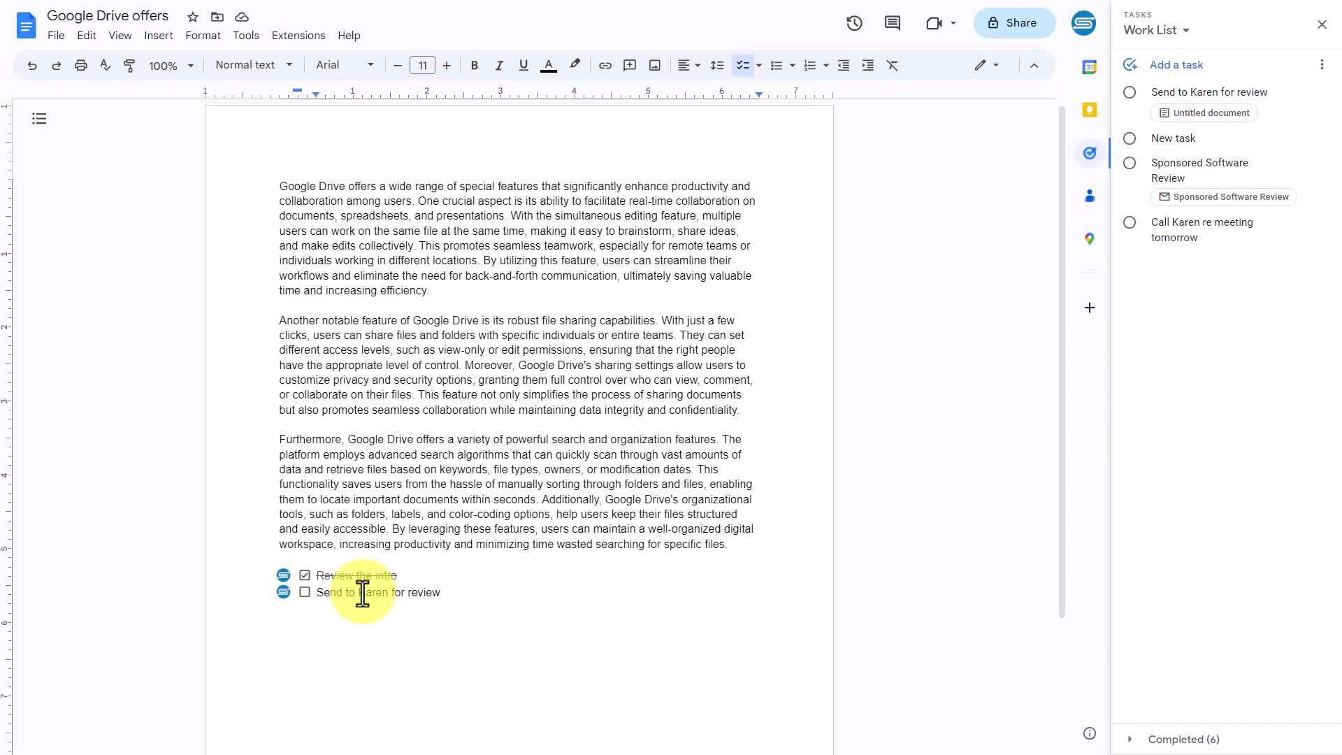
left_click(474, 607)
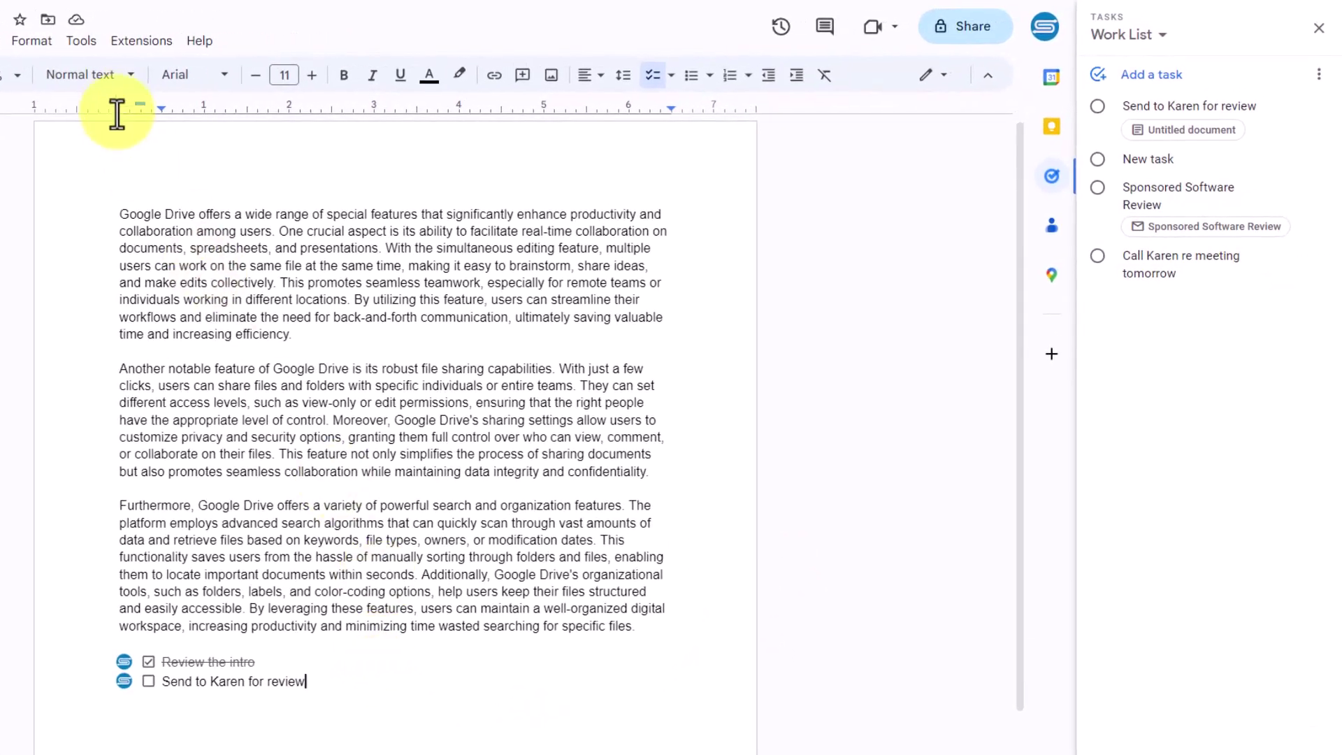
Step: Show the document's assigned tasks via Tools > Tasks
left_click(82, 43)
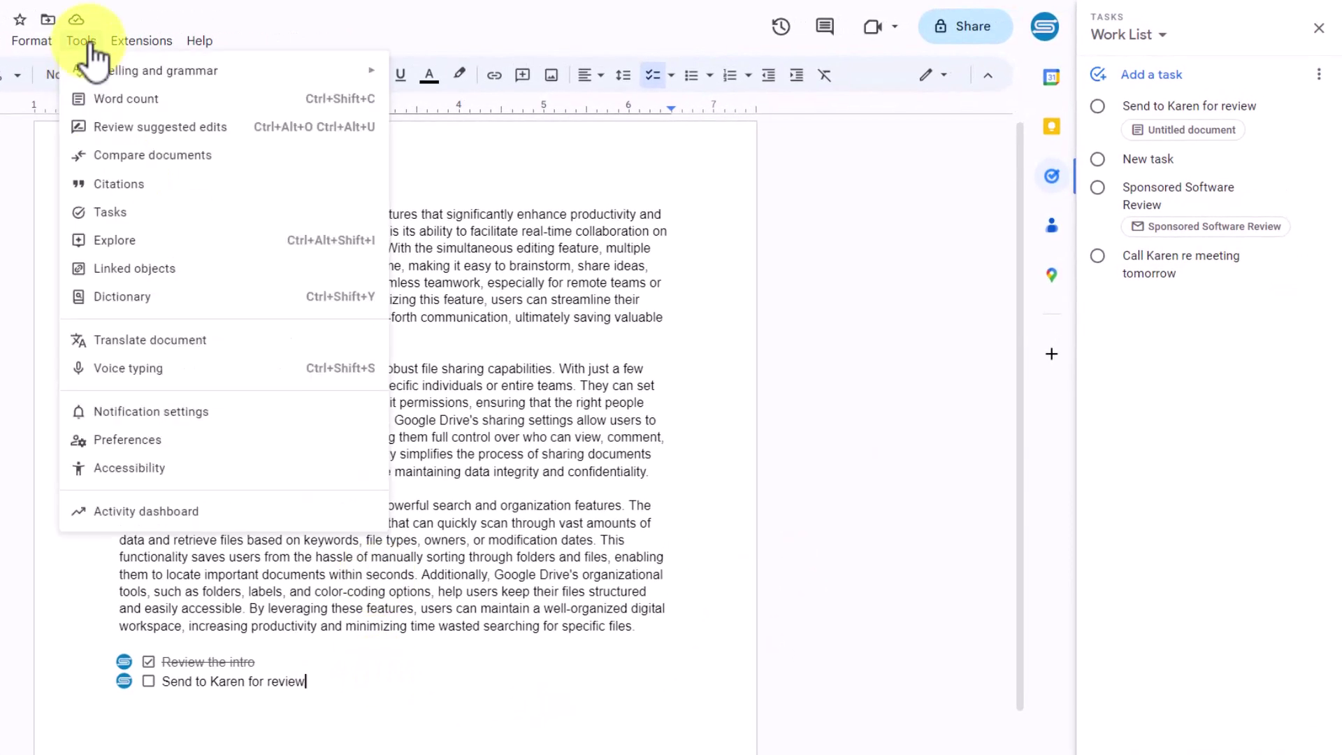
left_click(140, 217)
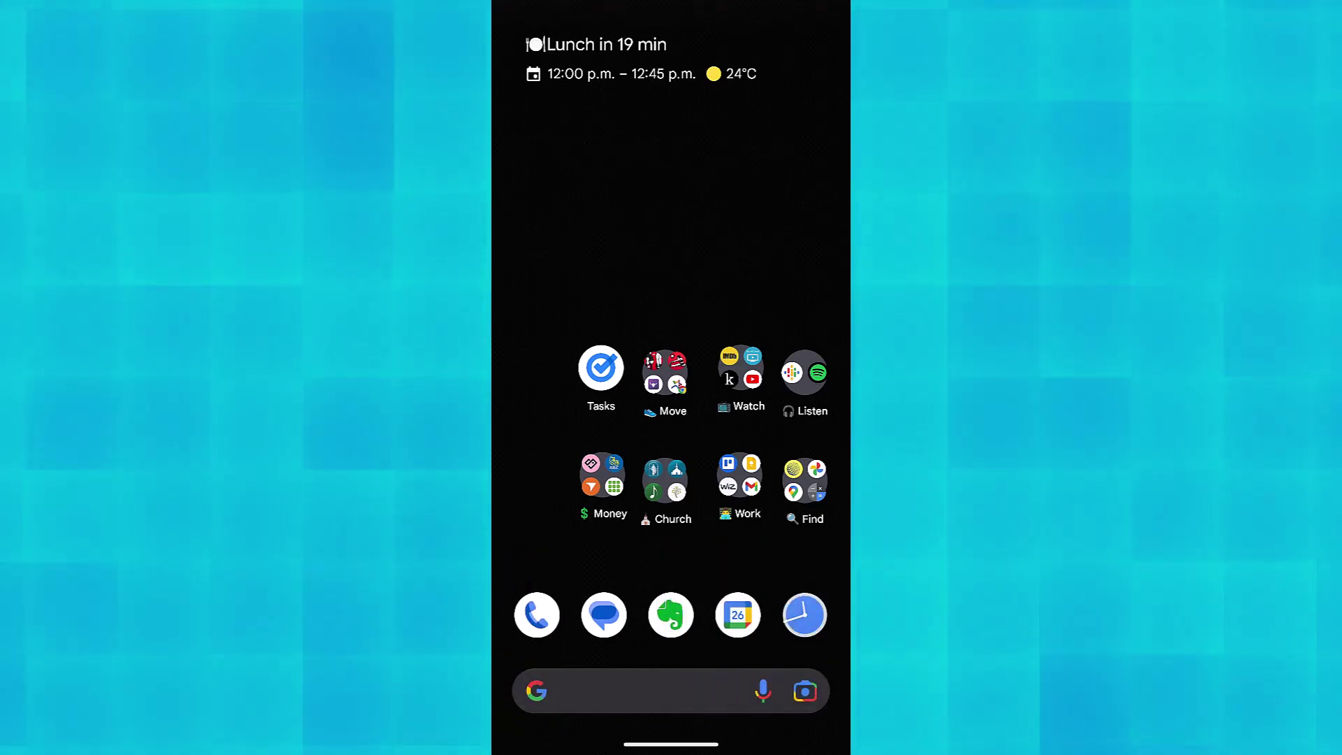
Step: Place a 1×1 New Task widget above the app icons, try its quick entry, and return home
left_click(601, 367)
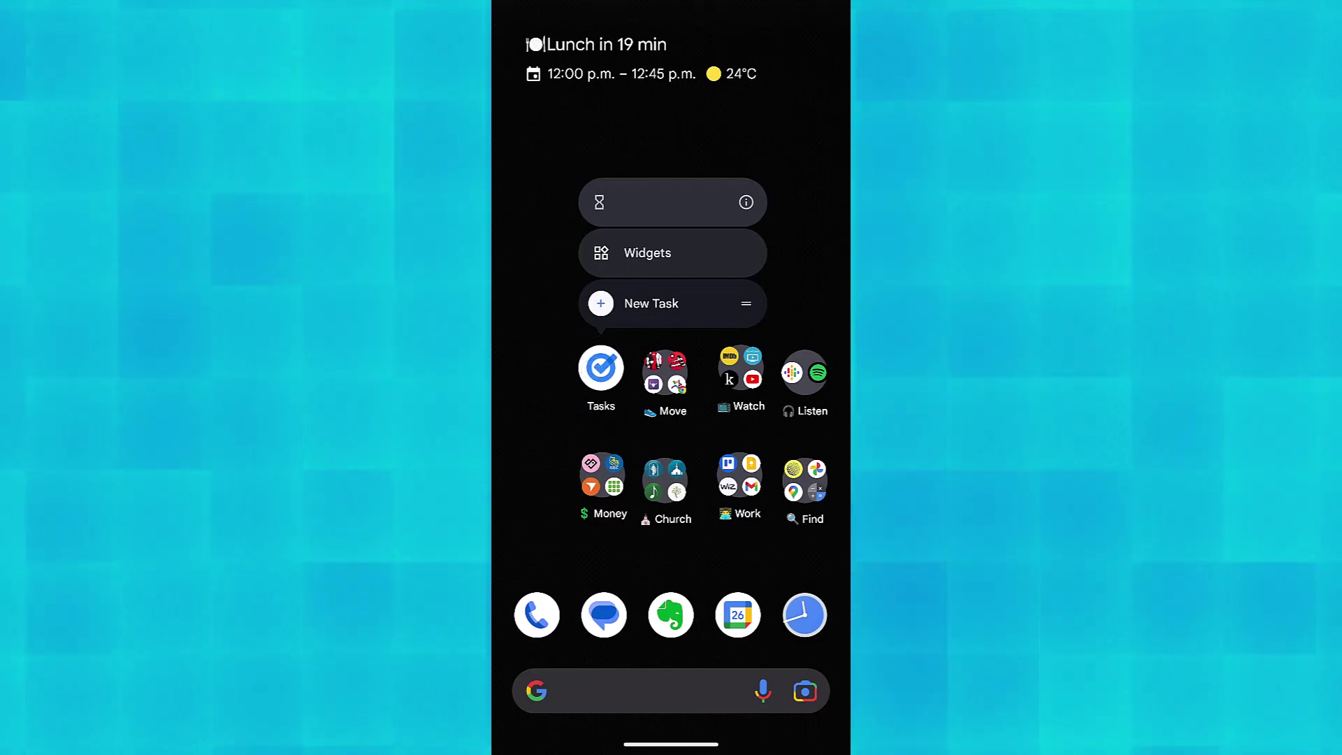
left_click(647, 252)
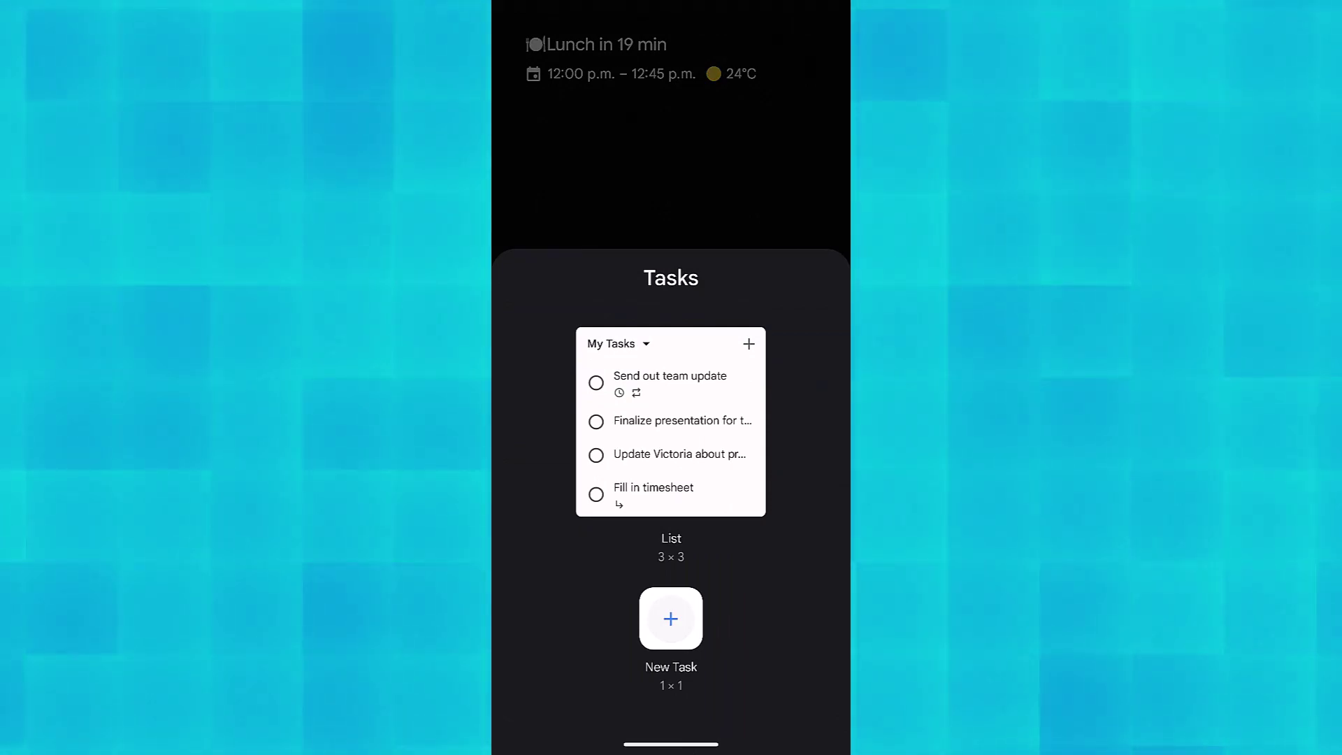
left_click_drag(671, 618, 683, 261)
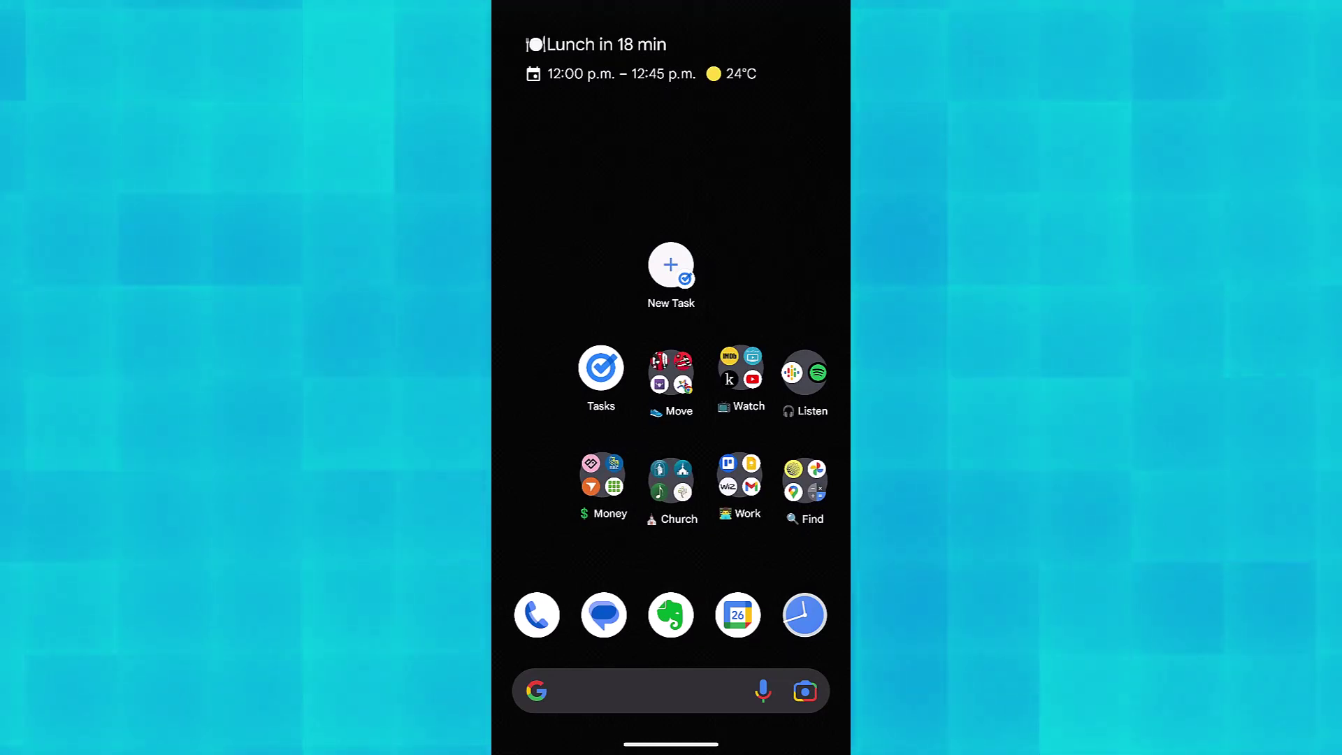
left_click(671, 264)
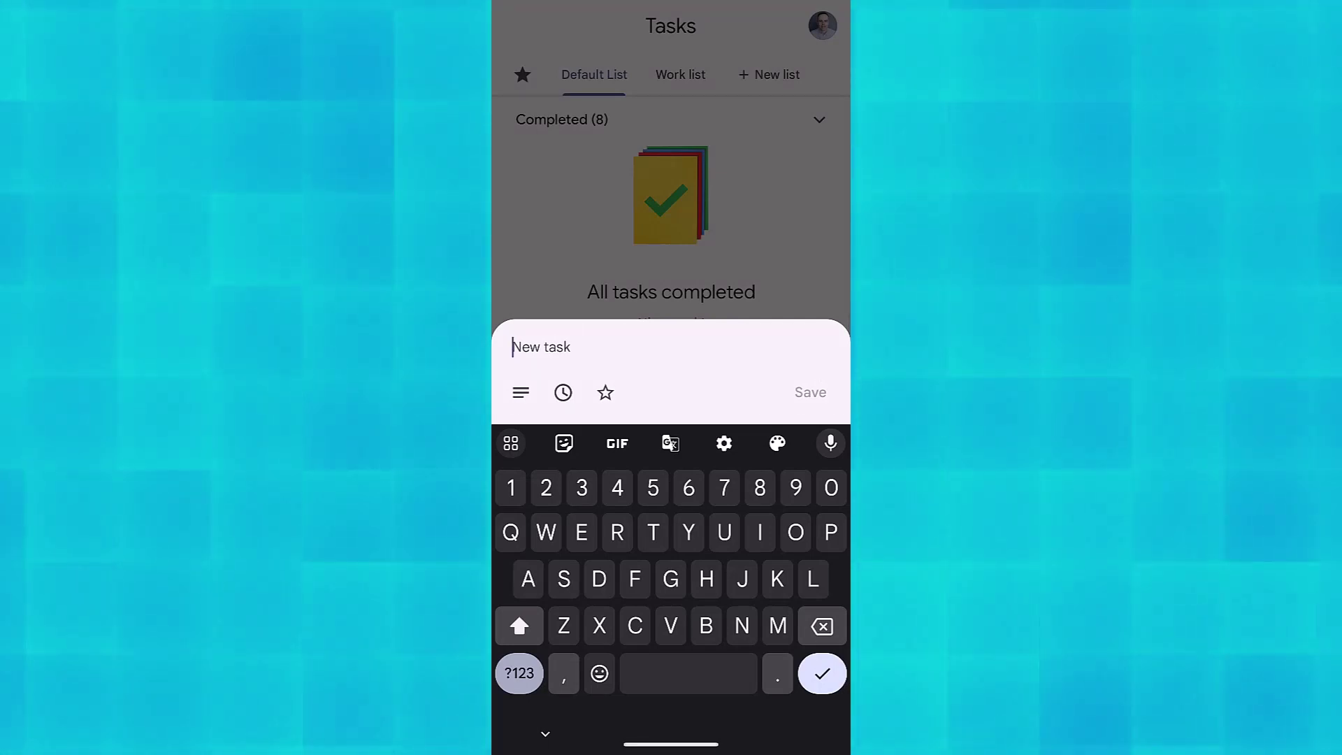
left_click_drag(685, 742, 685, 490)
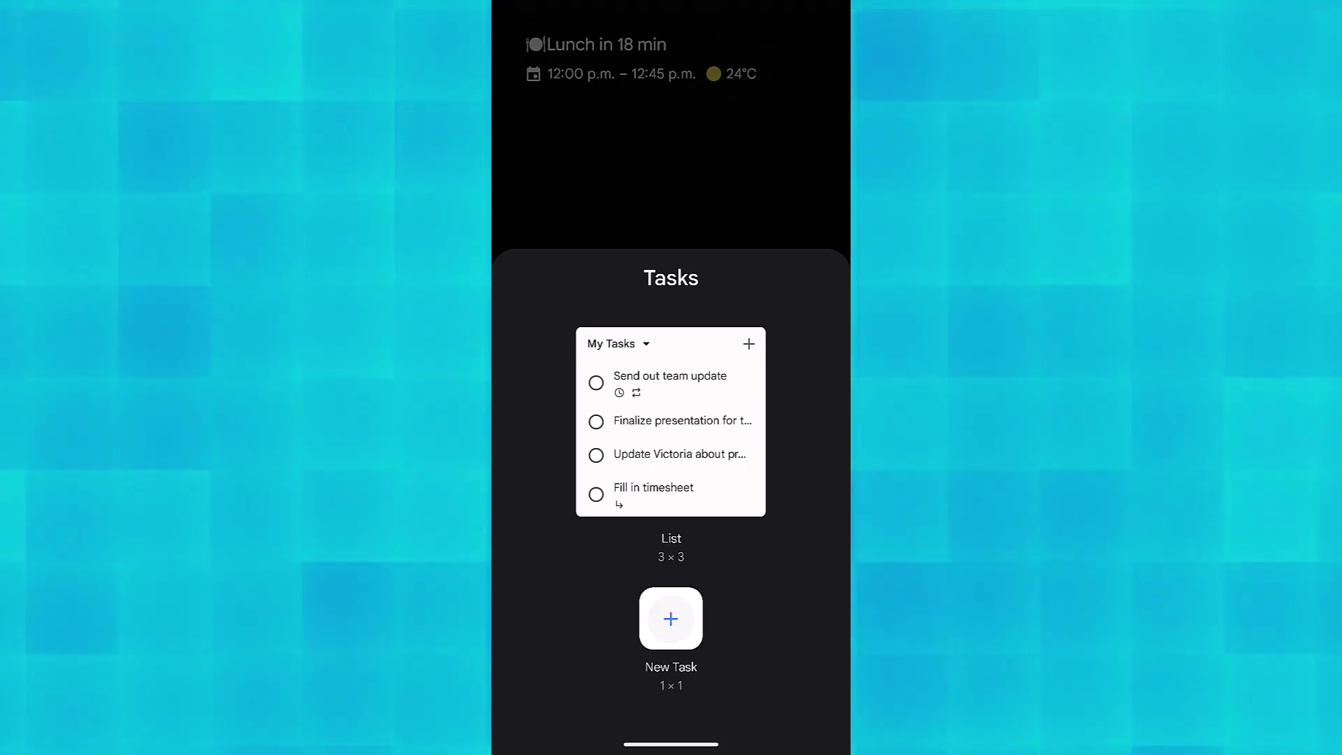
Step: Place the 3×3 List widget for the account and widen it on both sides
left_click_drag(701, 428, 703, 255)
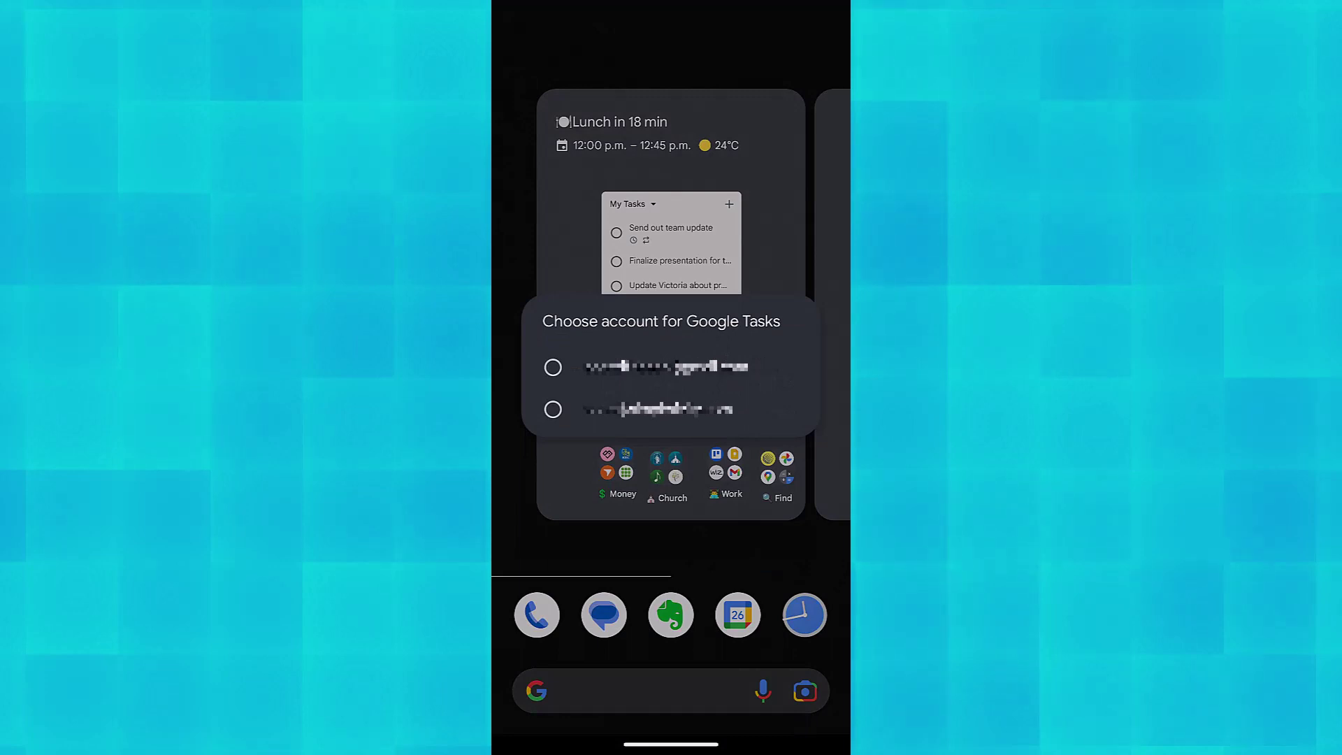
left_click(553, 367)
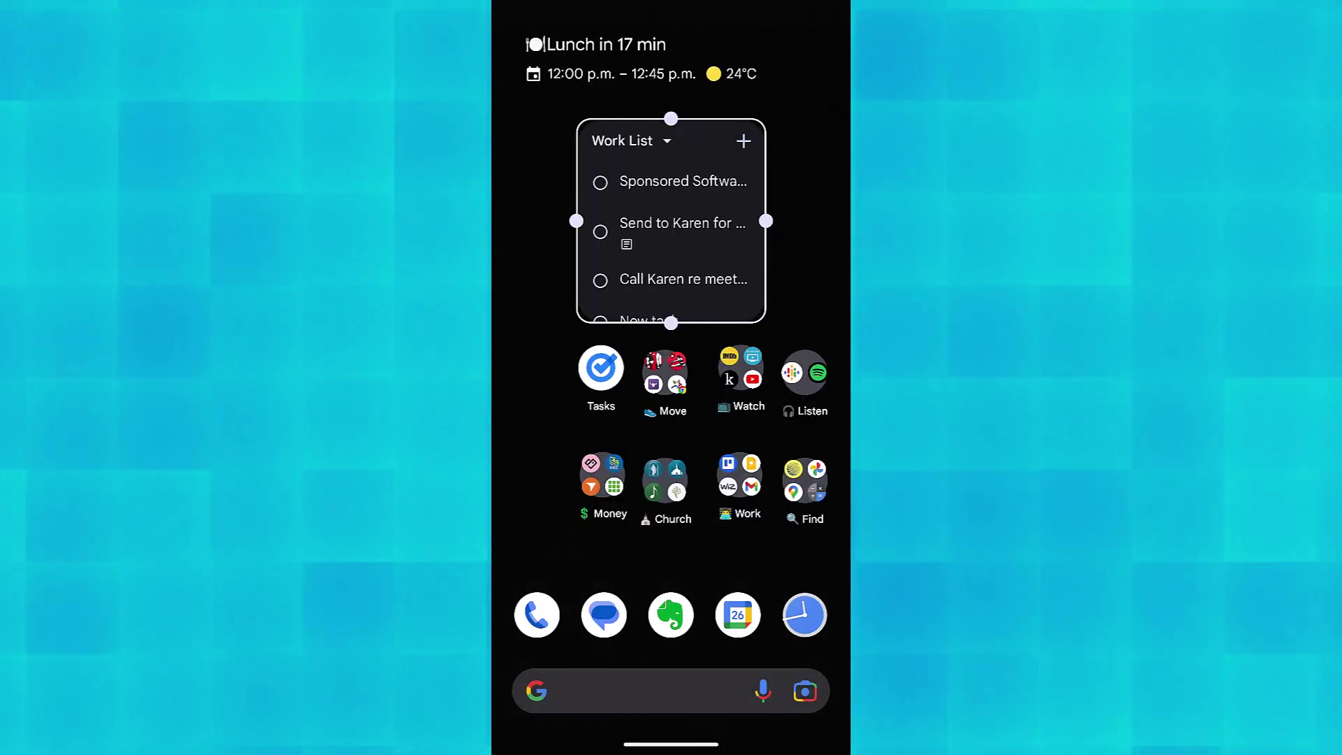
left_click_drag(578, 219, 510, 221)
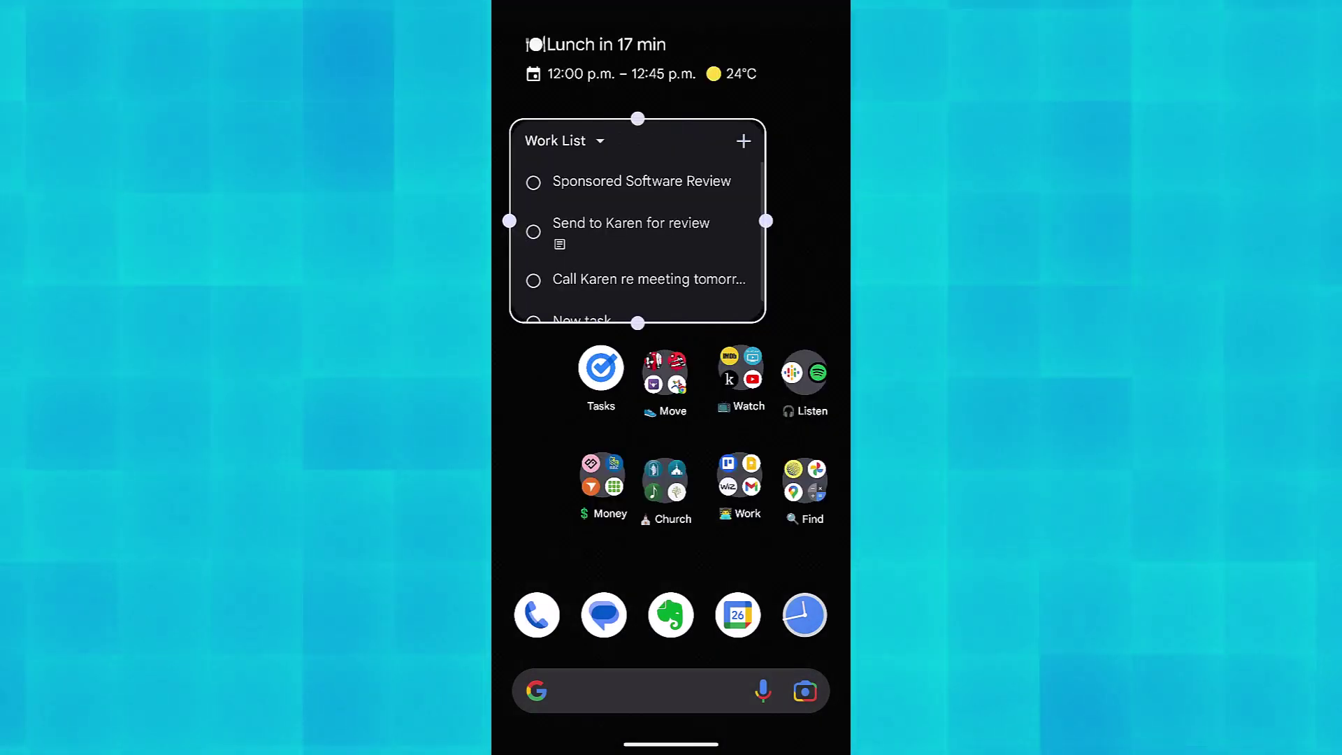
left_click_drag(766, 220, 832, 221)
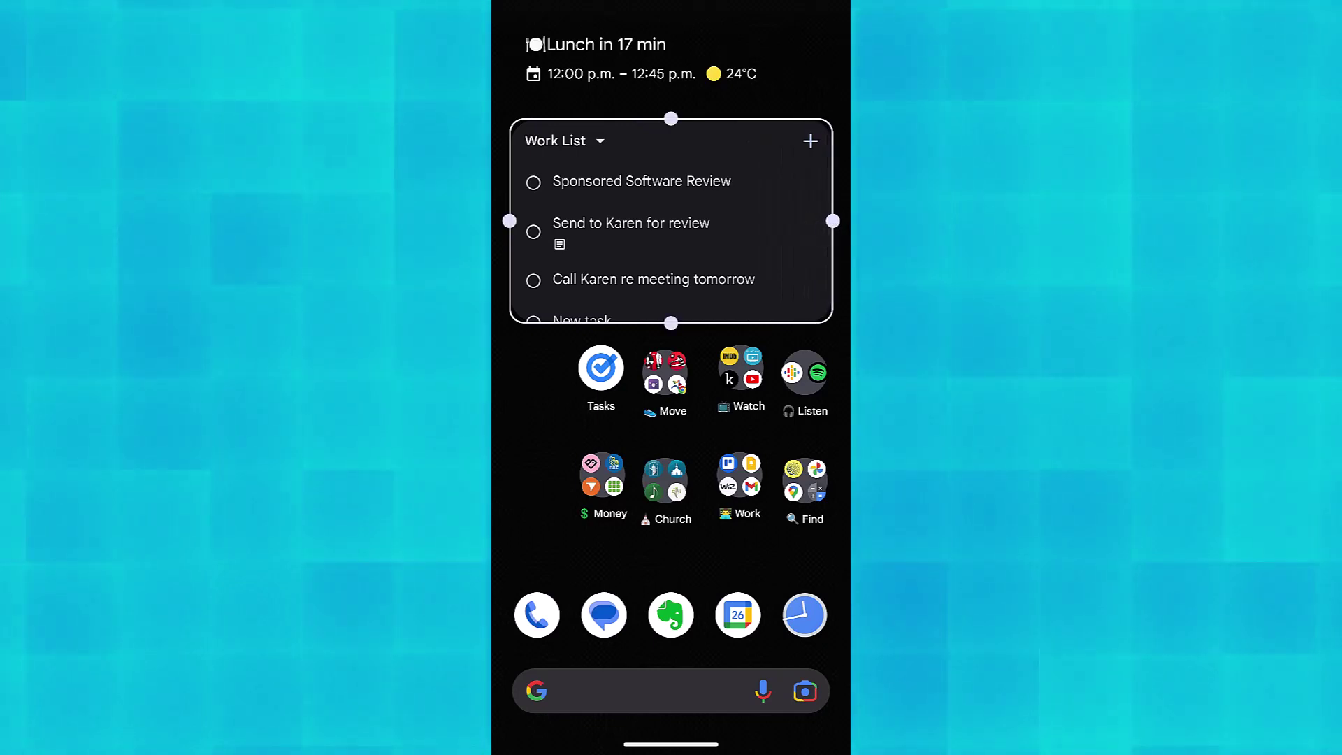
left_click(510, 398)
left_click_drag(682, 240, 662, 305)
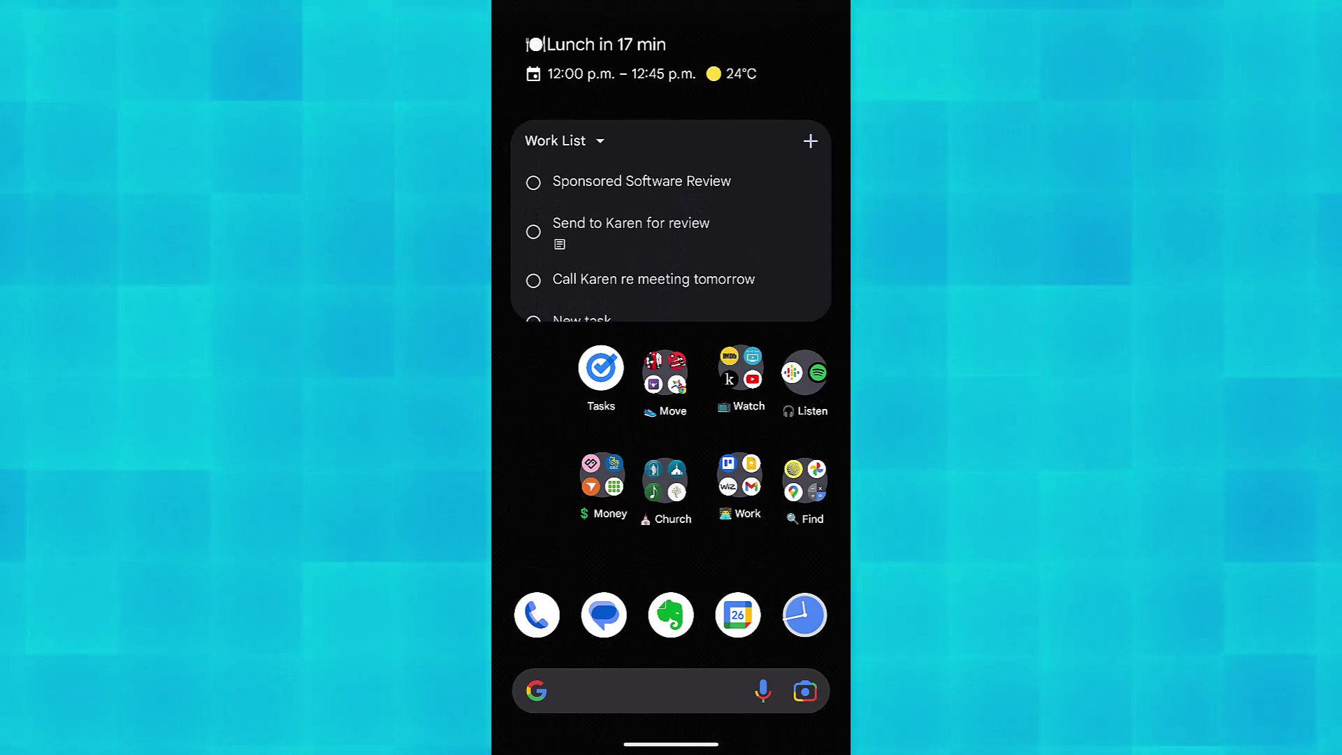
Step: Switch the widget to Personal List and mark Family task complete
left_click(600, 141)
left_click(620, 415)
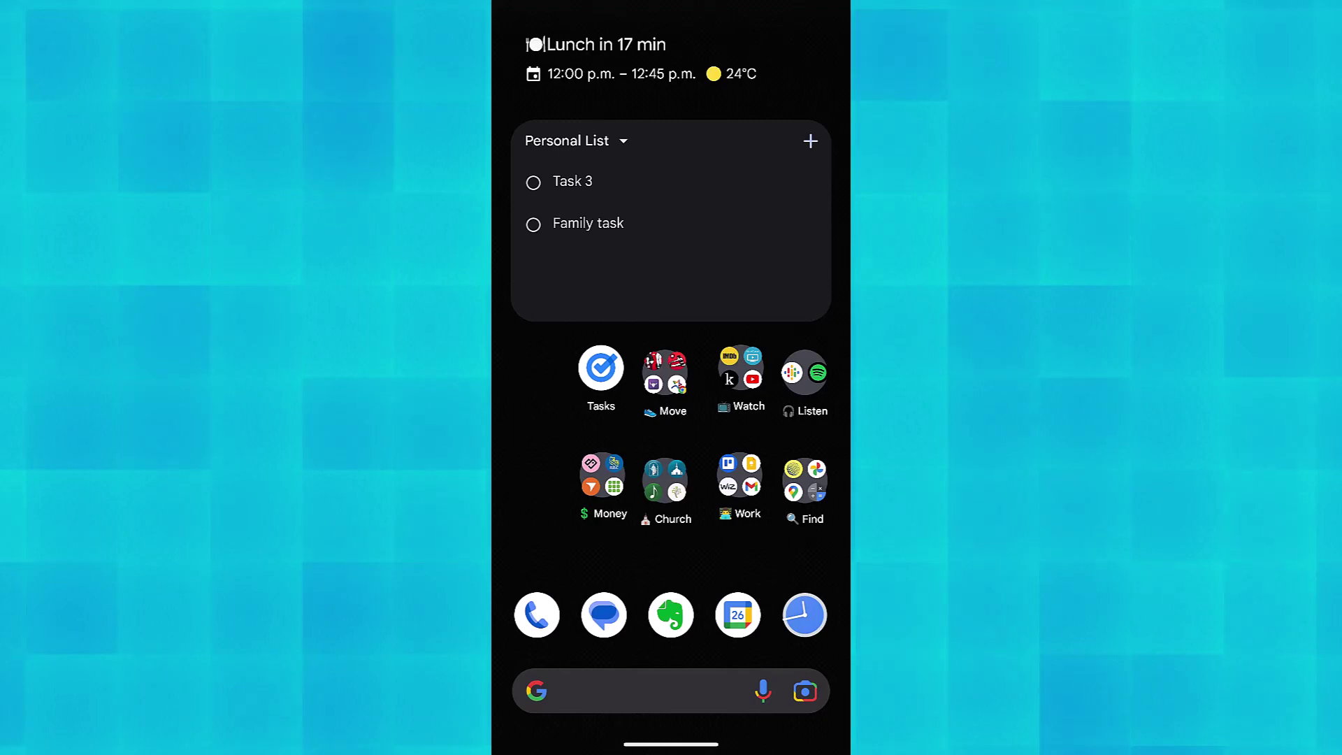
left_click(810, 140)
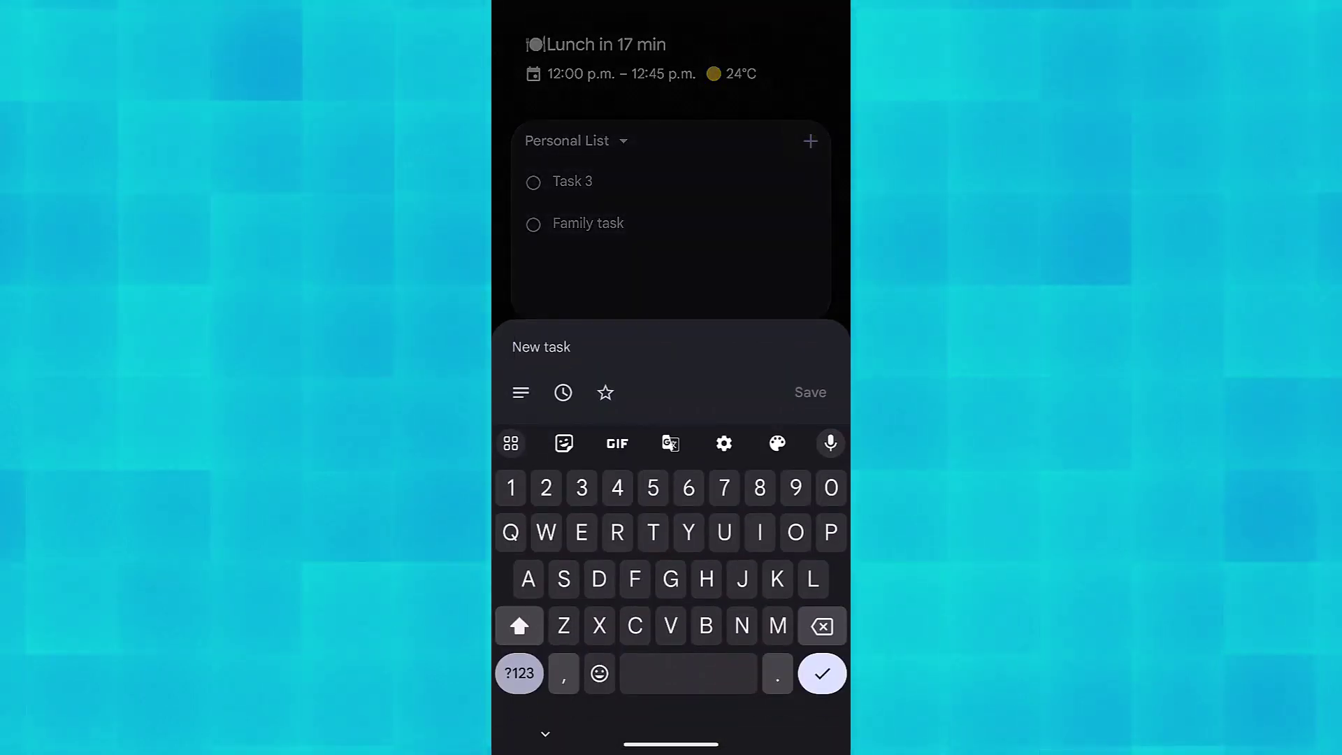
left_click(765, 273)
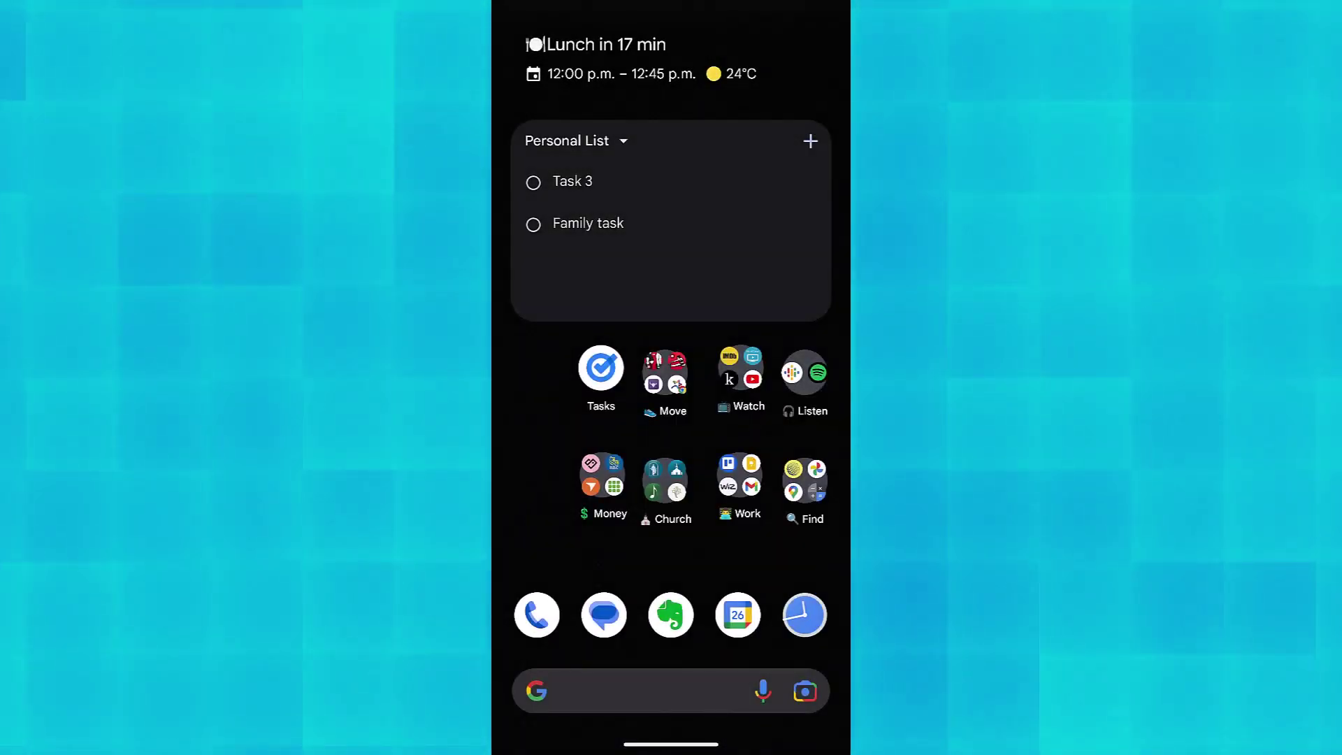
left_click(533, 225)
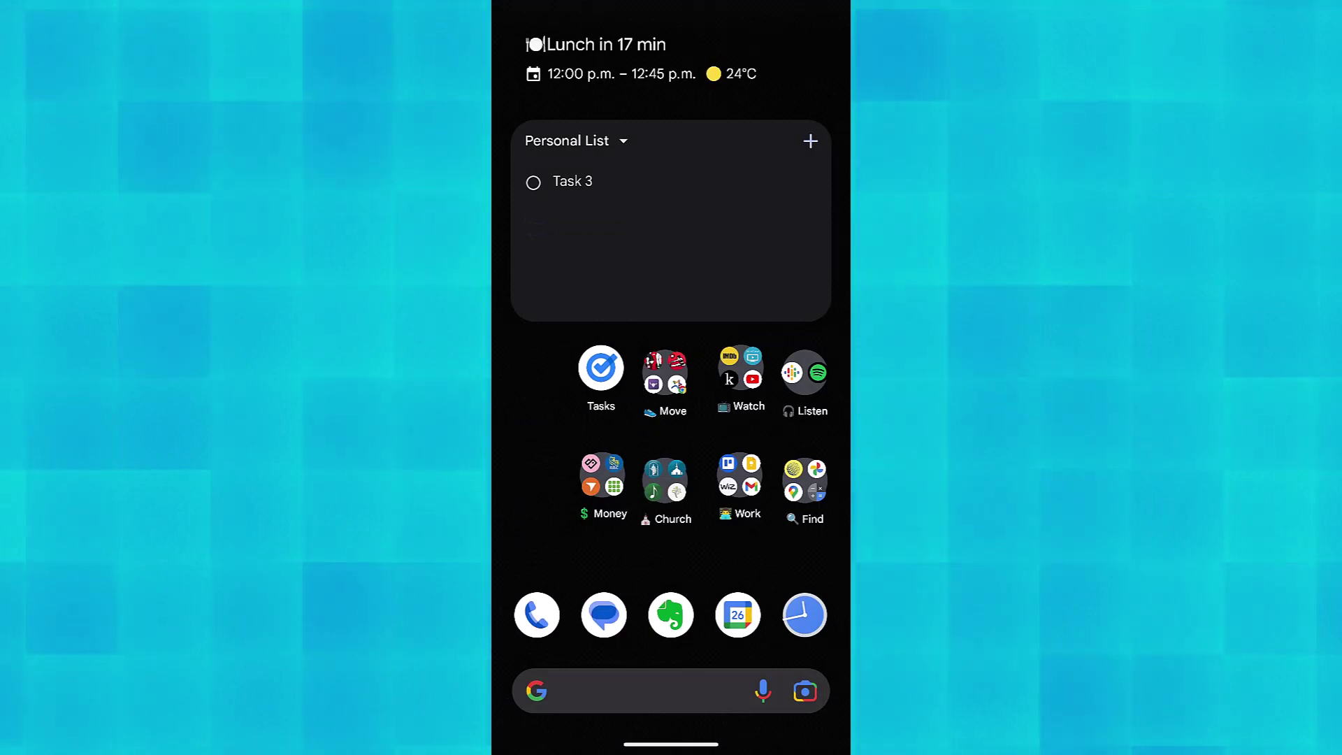